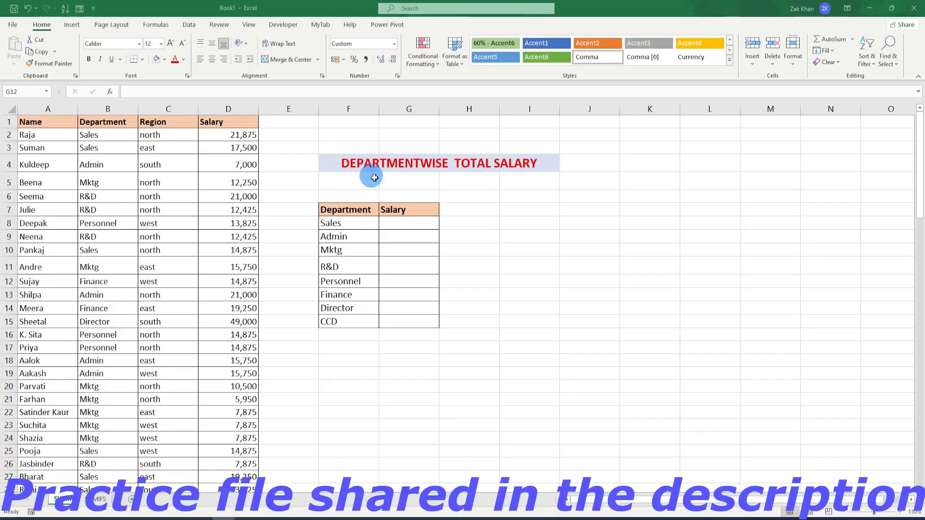
left_click(356, 166)
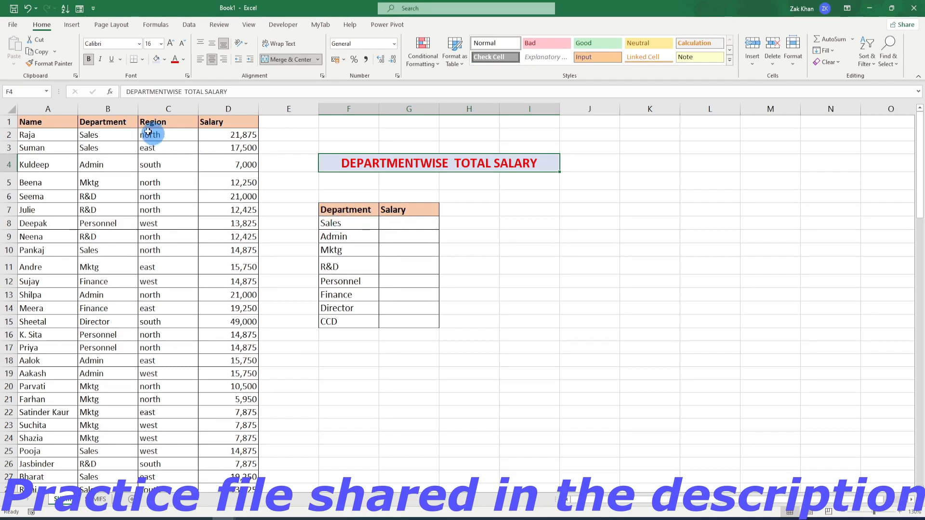
left_click(124, 113)
left_click(214, 109)
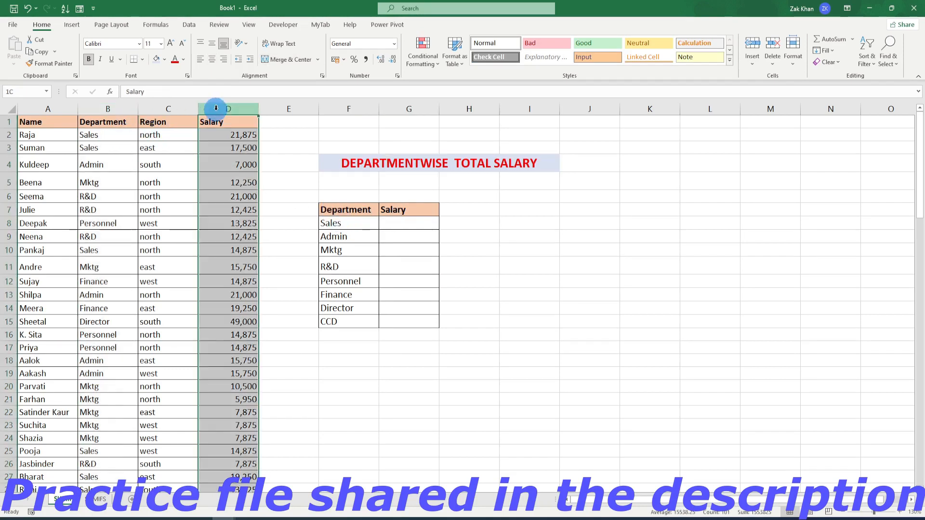
left_click(390, 223)
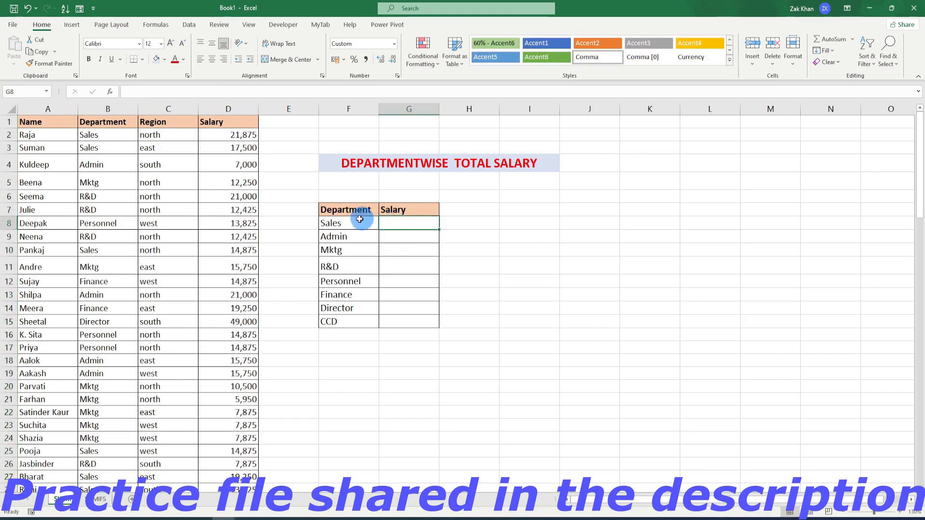
left_click_drag(355, 219, 351, 313)
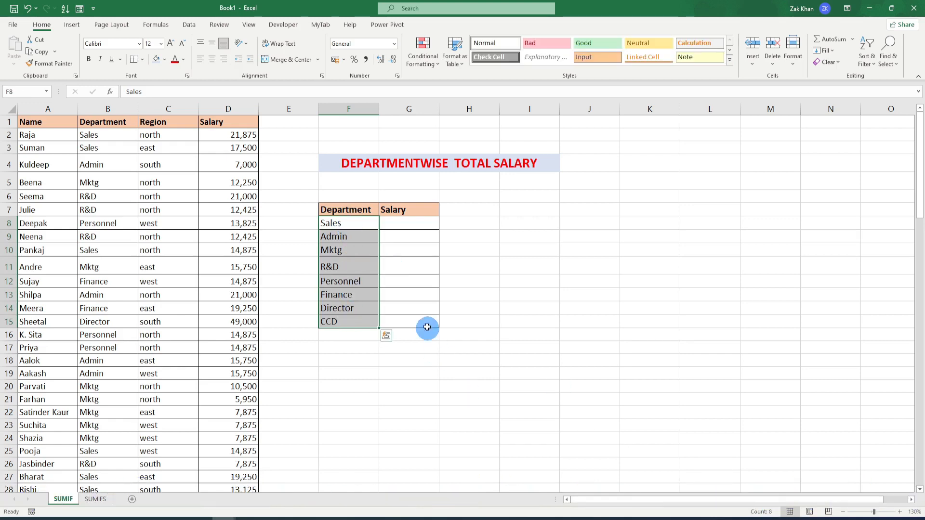
- Start a SUMIF formula in G8 for the Sales salary total, using the absolute Department range $B$2:$B$101 as its range
left_click(410, 226)
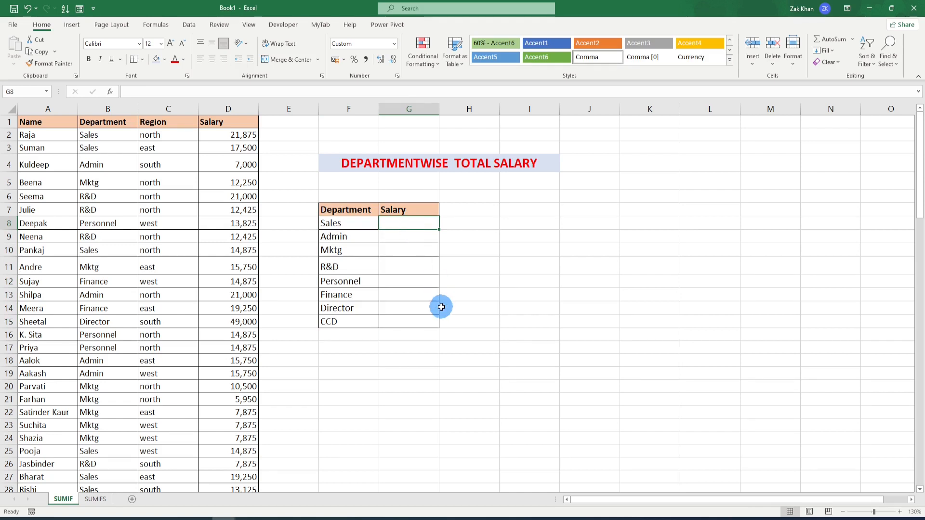
type("umif")
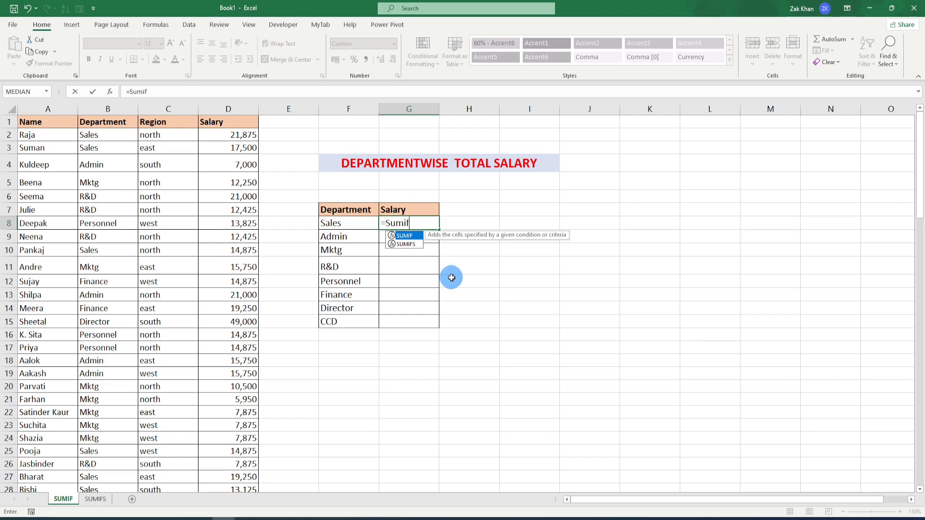
key("Tab")
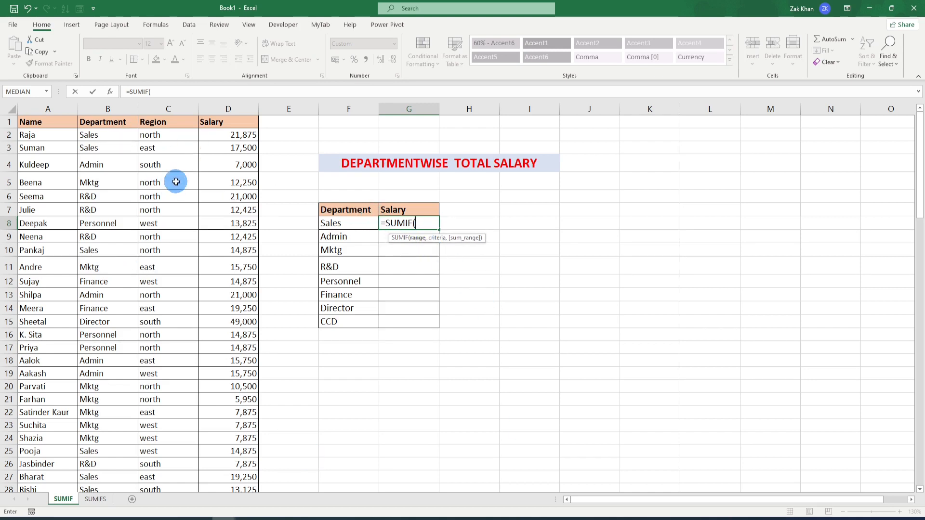
left_click(102, 136)
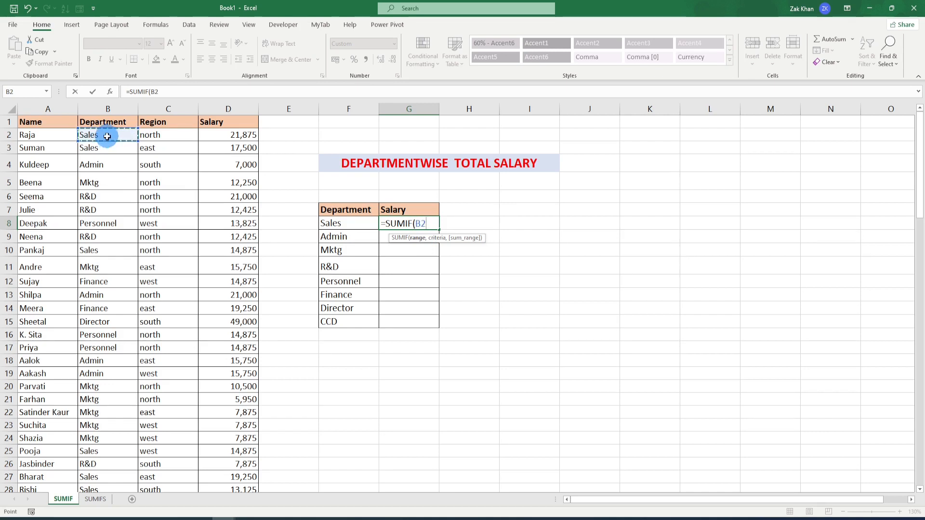
key("ctrl+shift+Down")
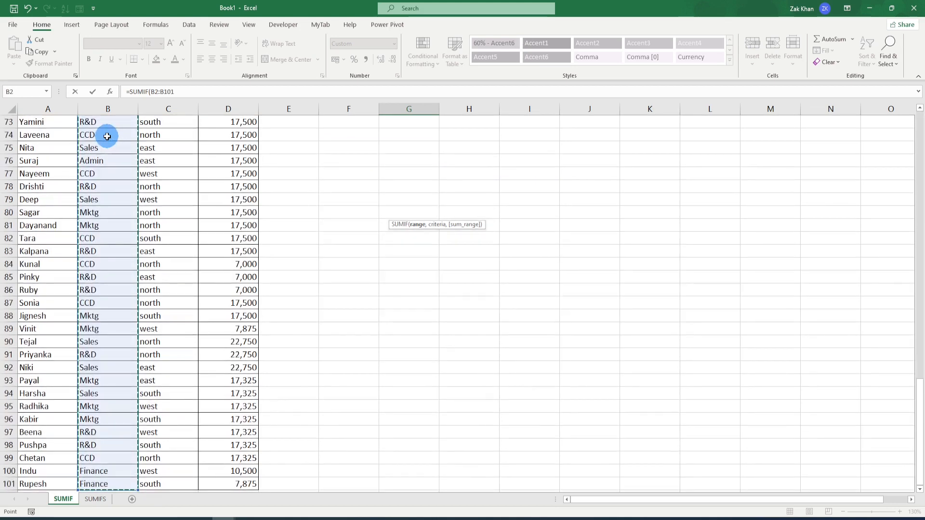
scroll(101, 341, "down", 1)
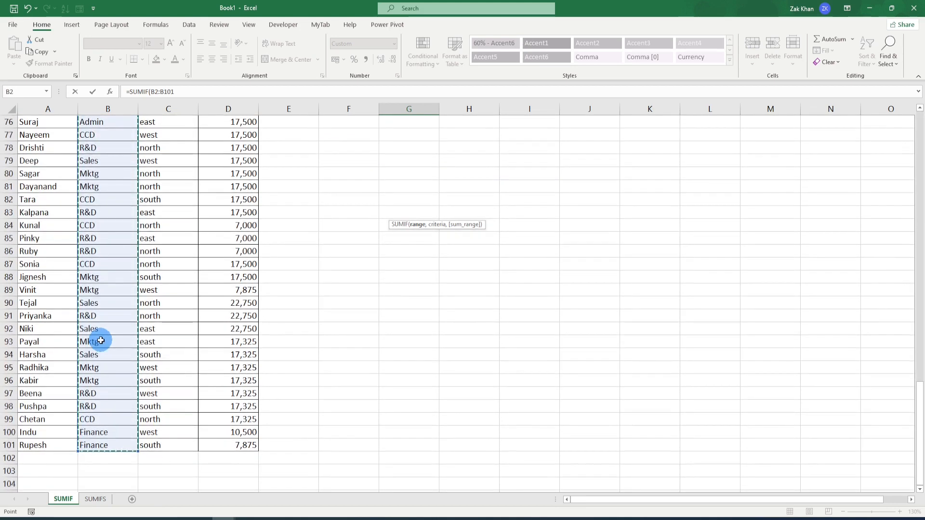
key("F4")
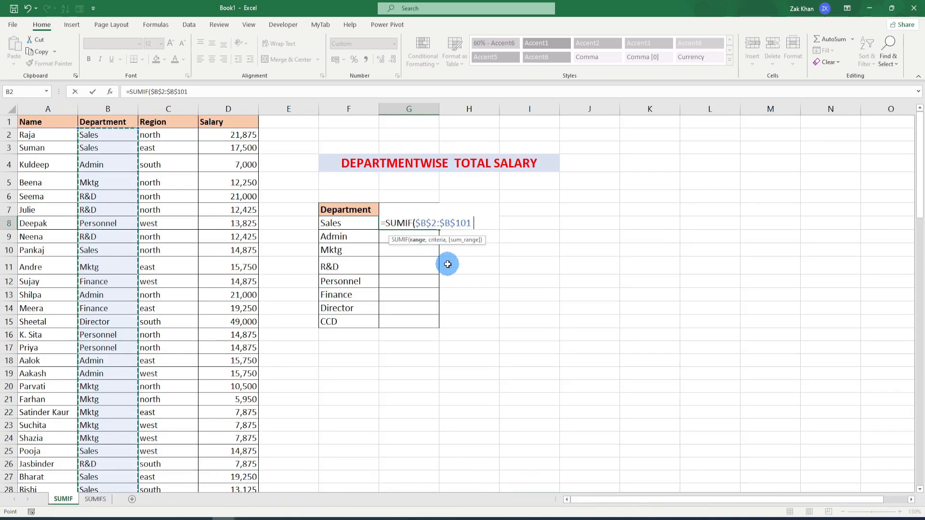
type(",")
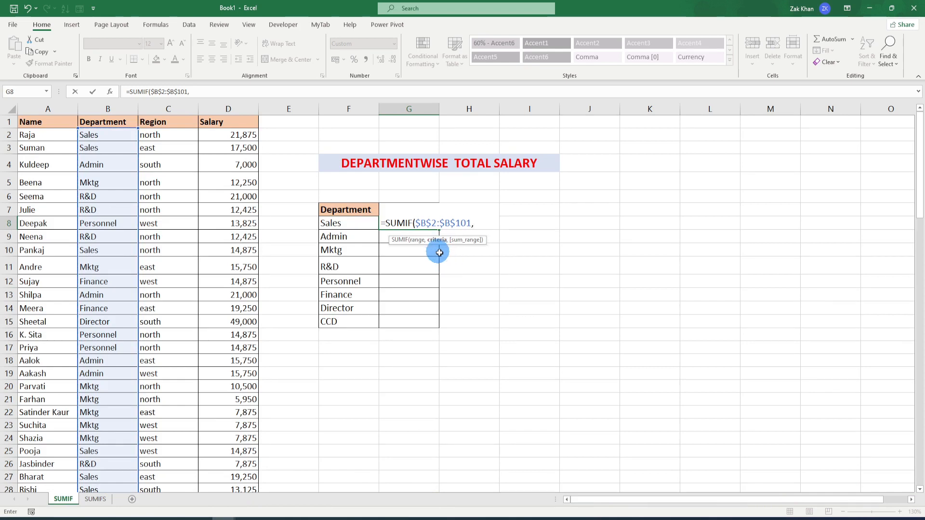
- Complete the SUMIF with criteria F8 and sum range $D$2:$D$101, and fill the formula down through G15
left_click(350, 224)
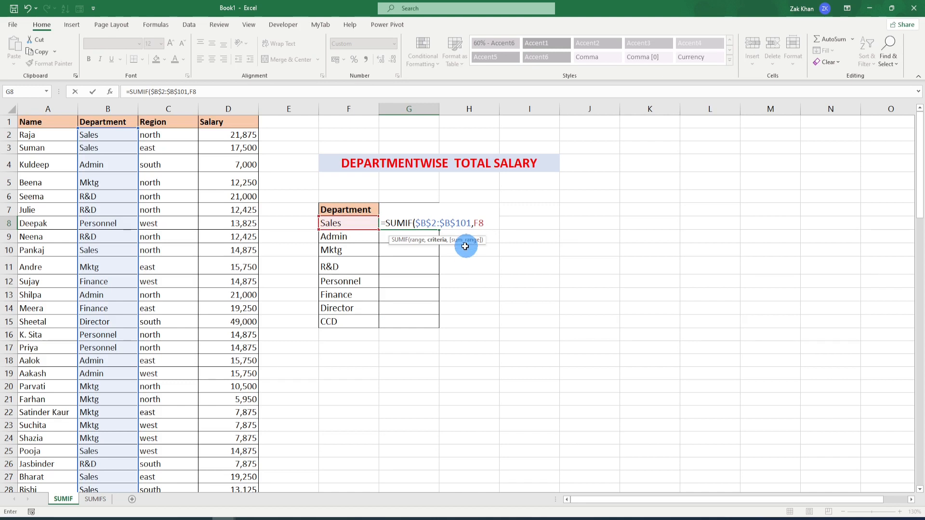
type(",")
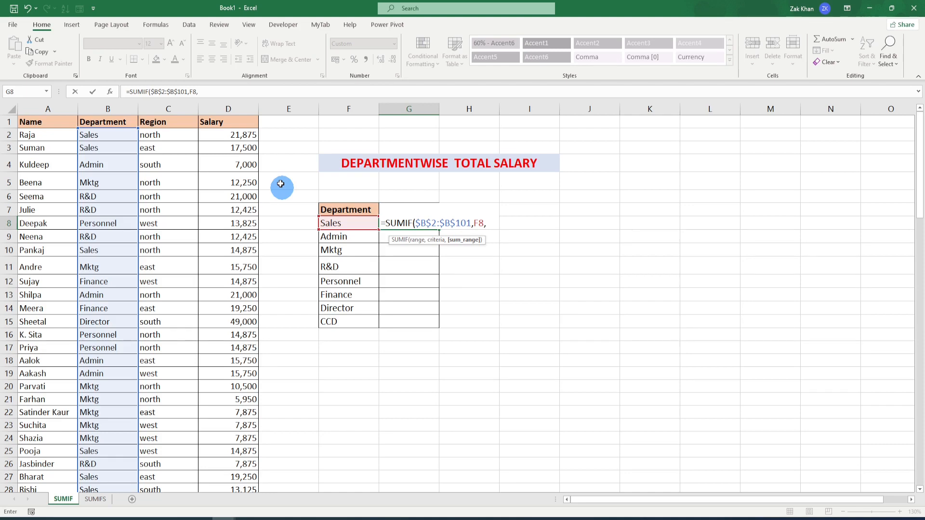
left_click(242, 136)
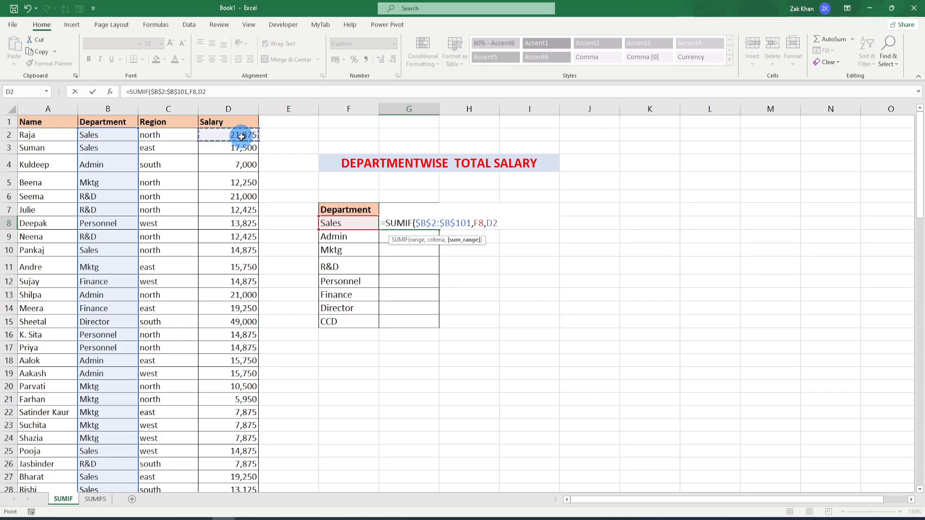
key("ctrl+shift+Down")
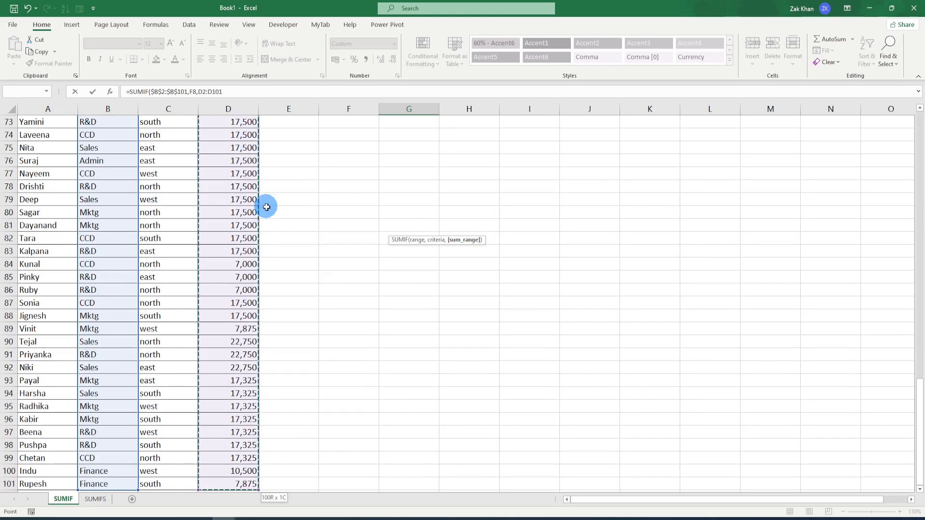
key("F4")
type(")")
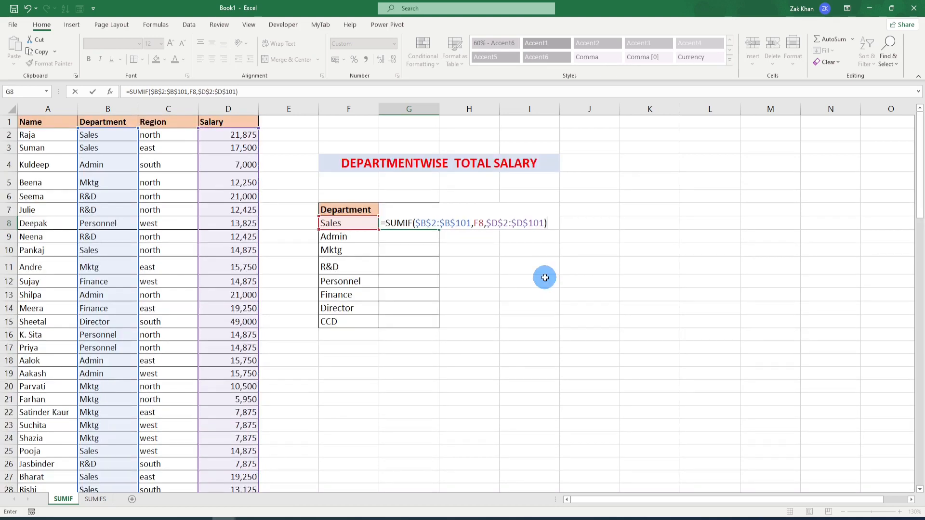
key("Return")
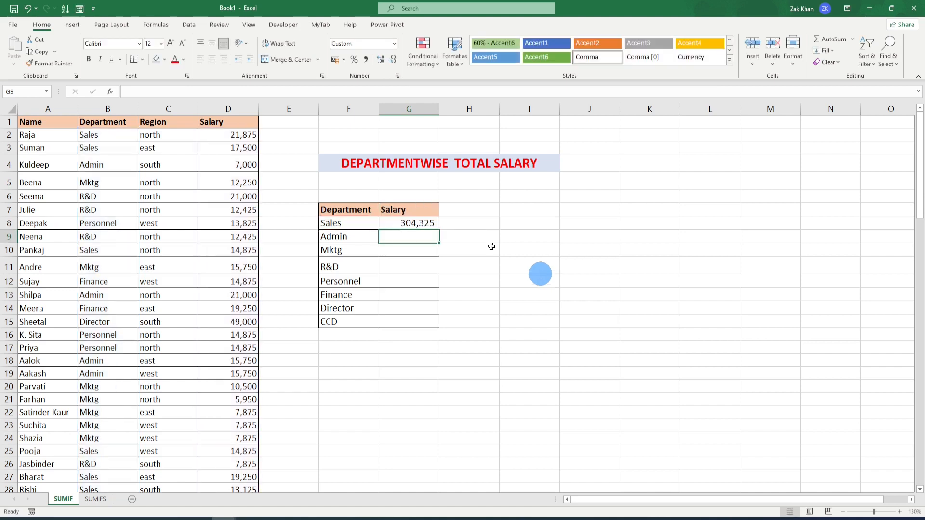
left_click(436, 228)
double_click(439, 229)
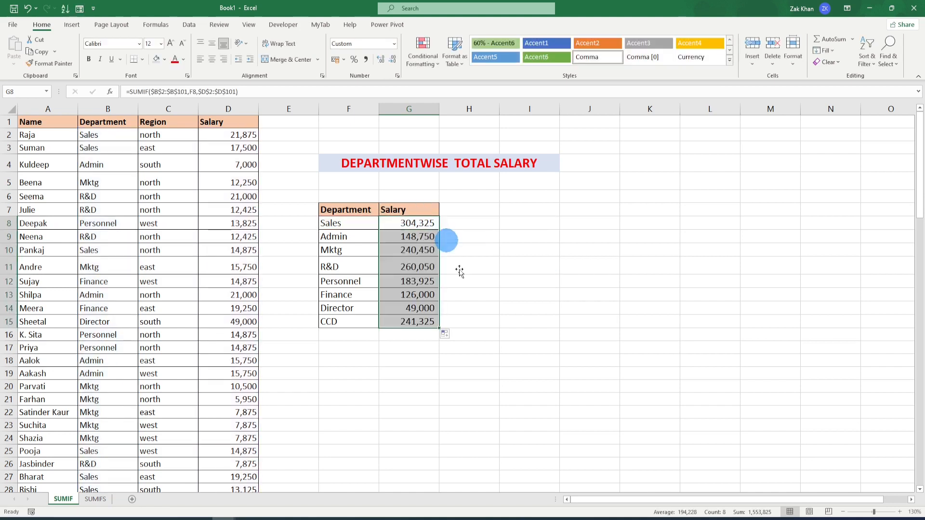
left_click(350, 226)
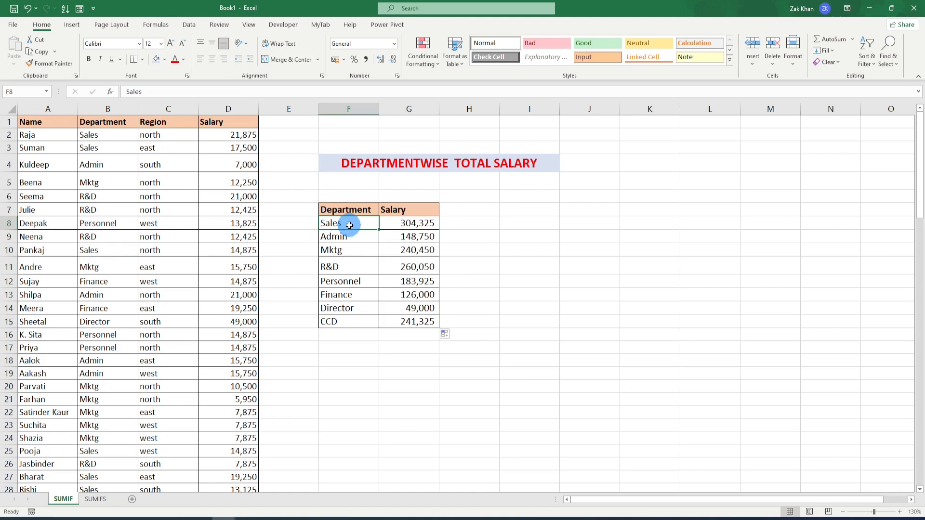
key("Down")
key("Down")
key("Right")
key("Right")
left_click_drag(357, 224, 410, 224)
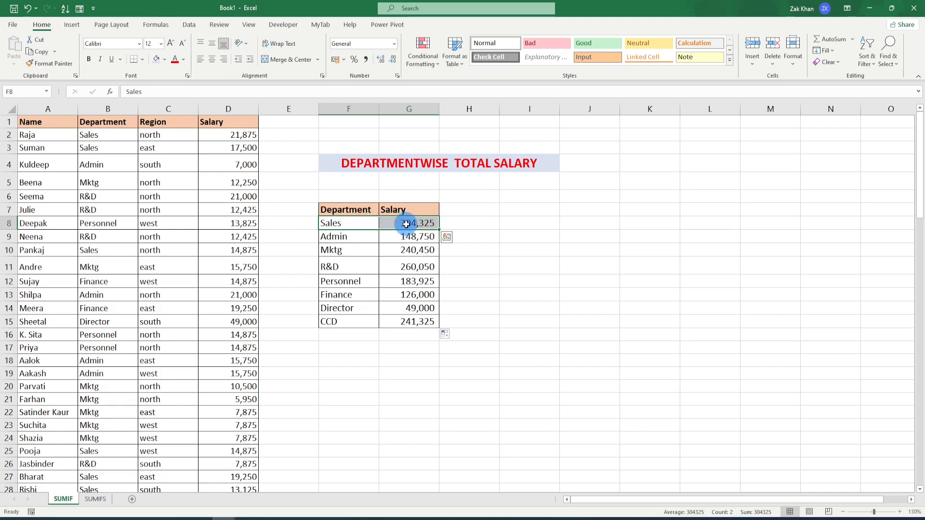
left_click(423, 225)
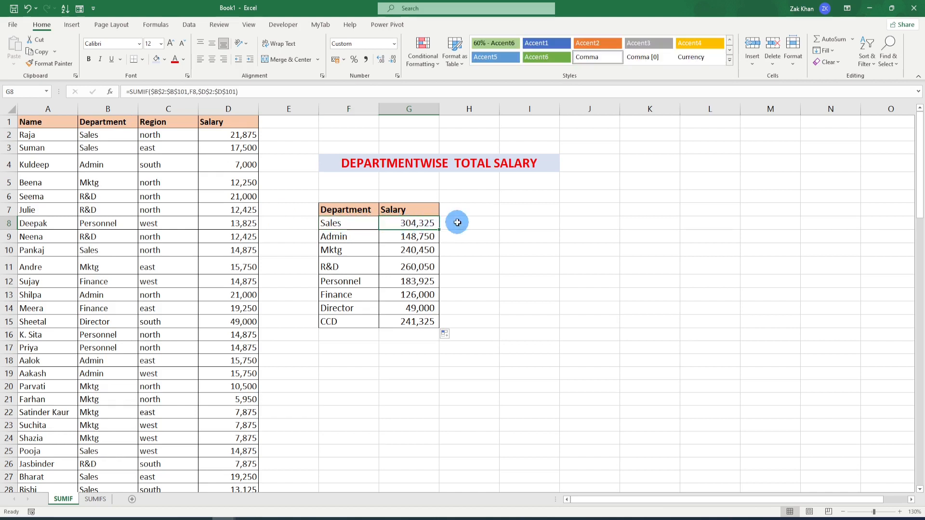
- Turn on filtering for the employee table's header row
left_click(106, 122)
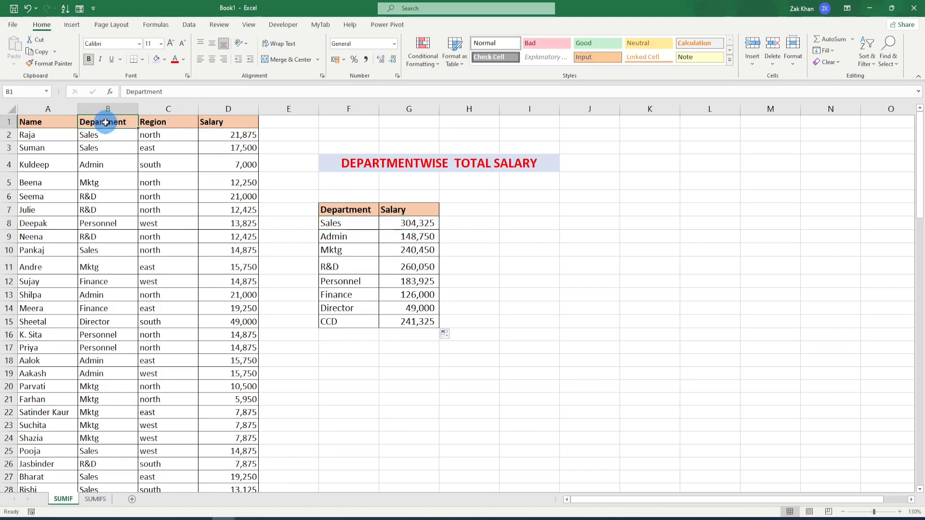
key("alt+d")
key("f")
key("f")
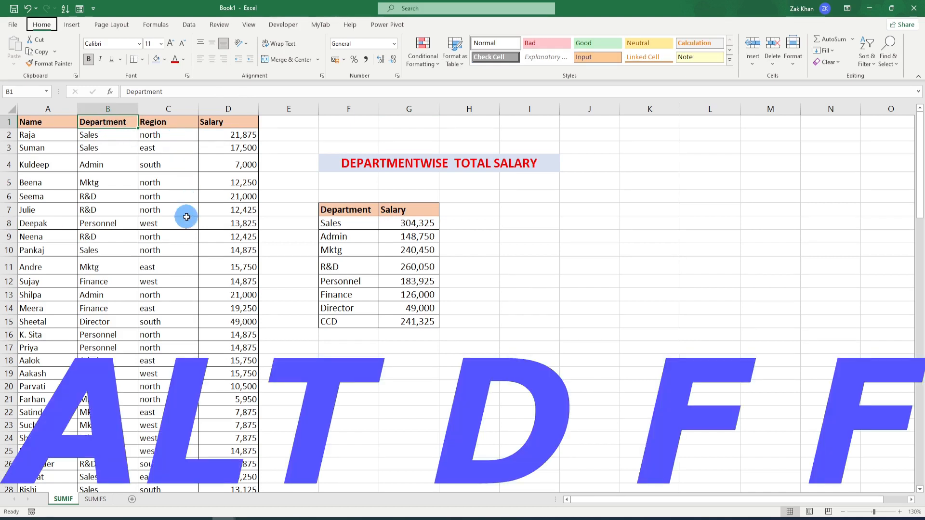
key("alt+d")
key("f")
key("f")
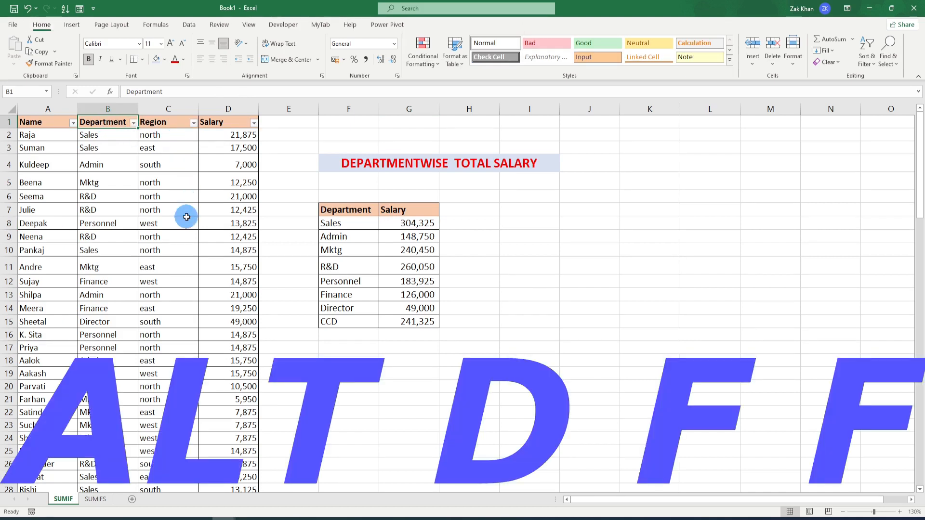
- Filter the Department column to show only Sales and check the sum of the visible Salary values
left_click(133, 123)
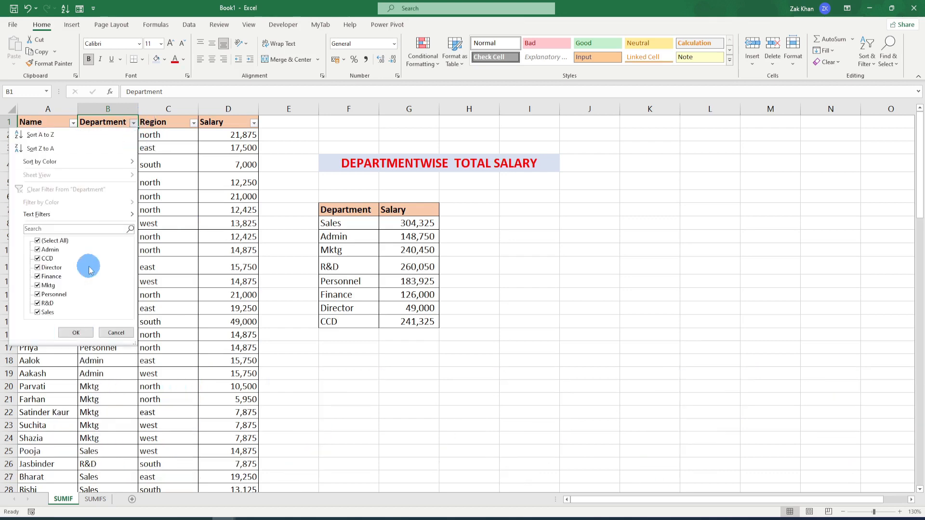
left_click(38, 241)
left_click(47, 312)
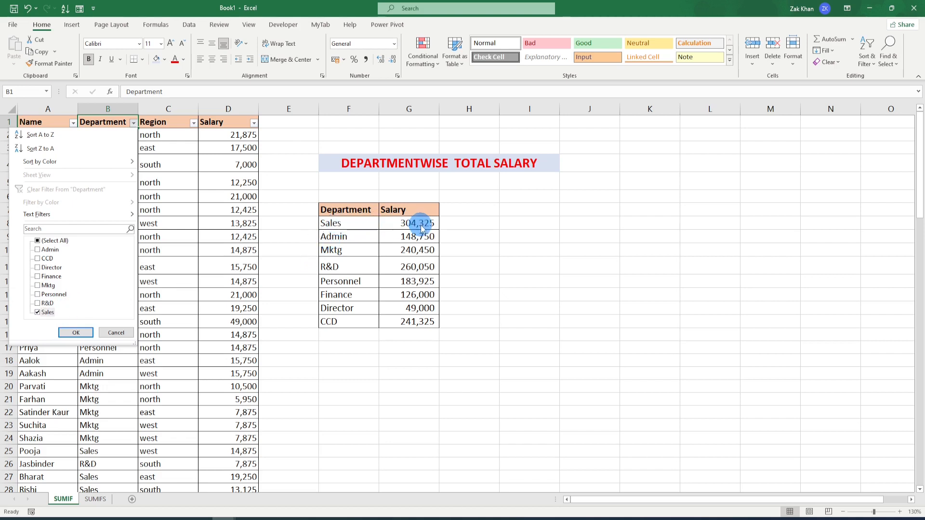
left_click(75, 332)
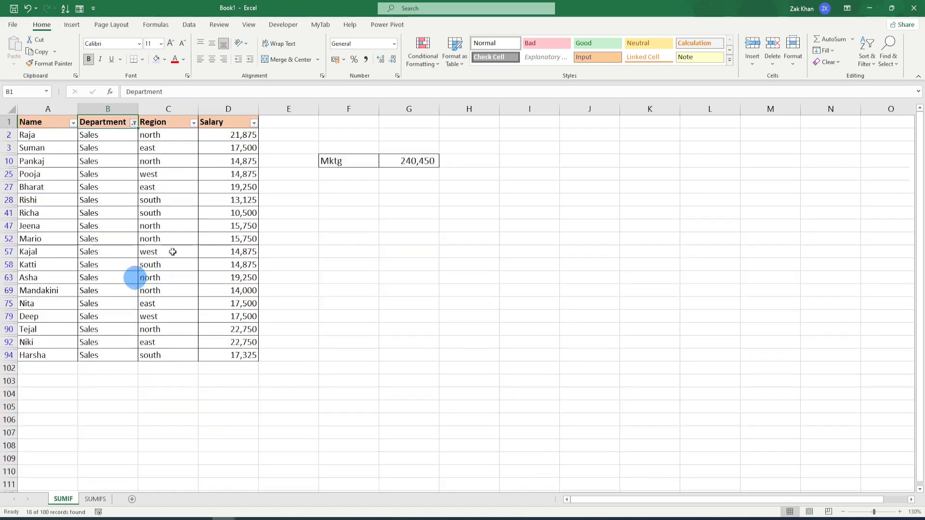
left_click(233, 108)
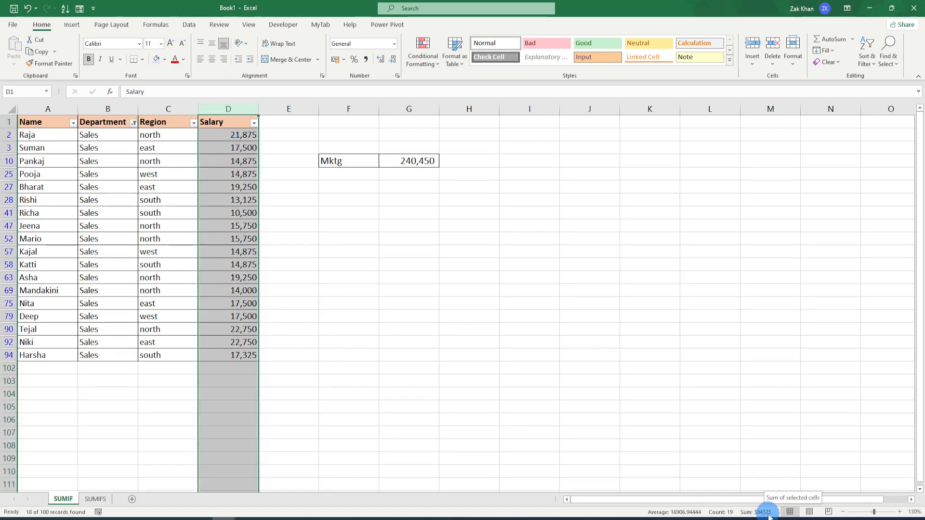
left_click(237, 126)
left_click(237, 125)
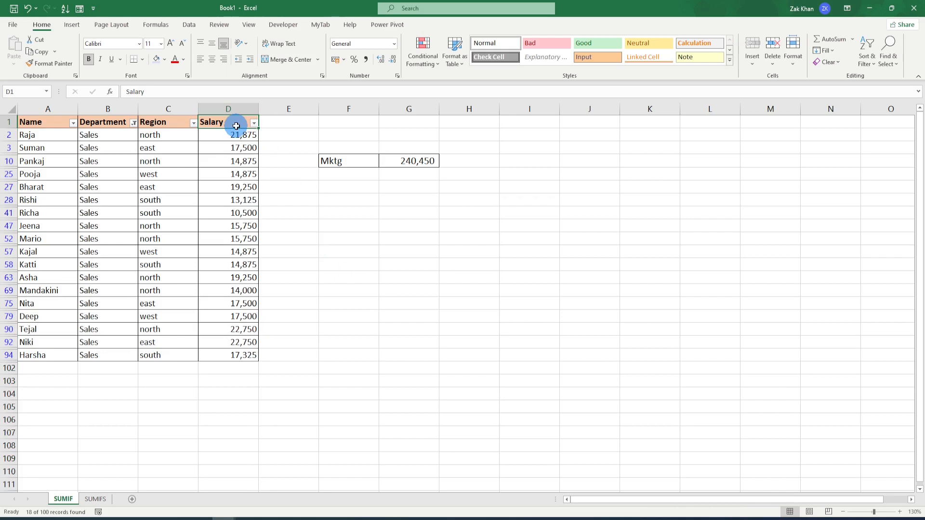
- Remove the filter from the employee table and return to the department totals
key("ctrl+shift+l")
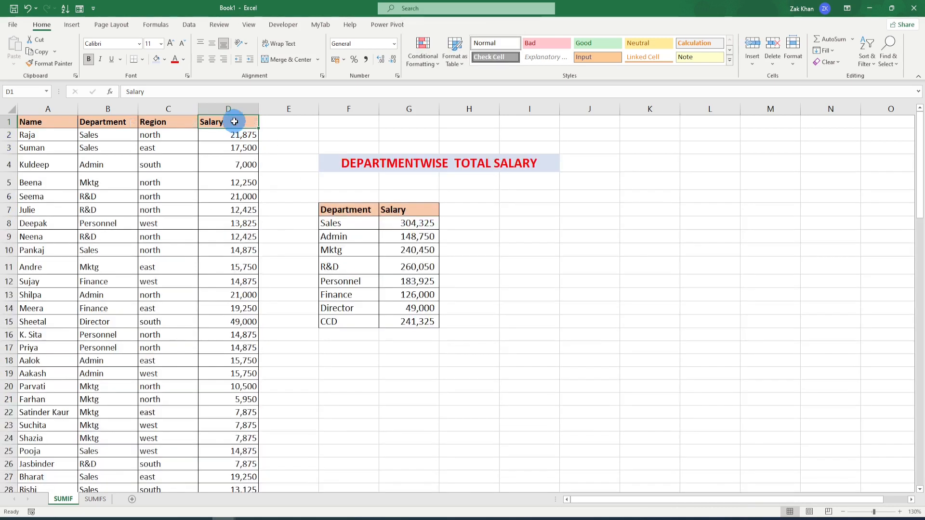
left_click_drag(330, 237, 405, 319)
left_click(354, 237)
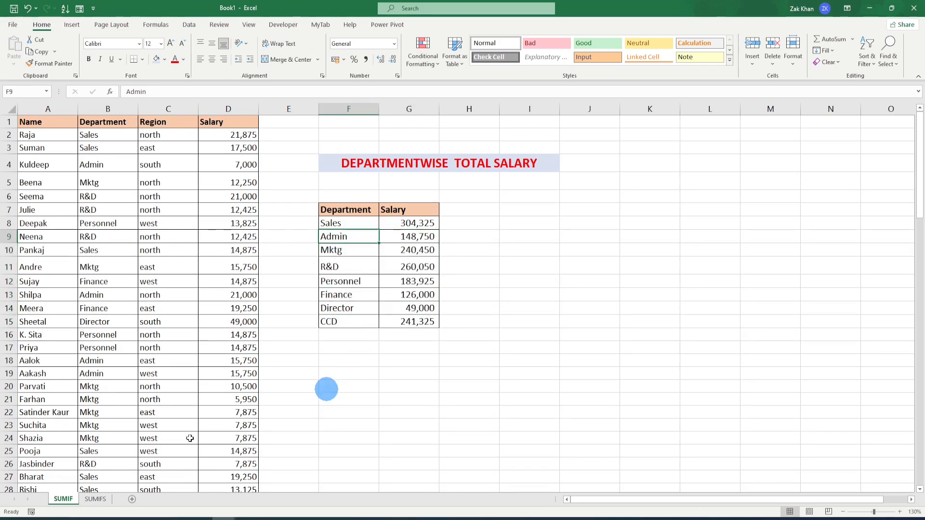
- Switch to the SUMIFS worksheet and select the DEPARTMENTWISE REGIONWISE TOTAL SALARY heading
left_click(95, 499)
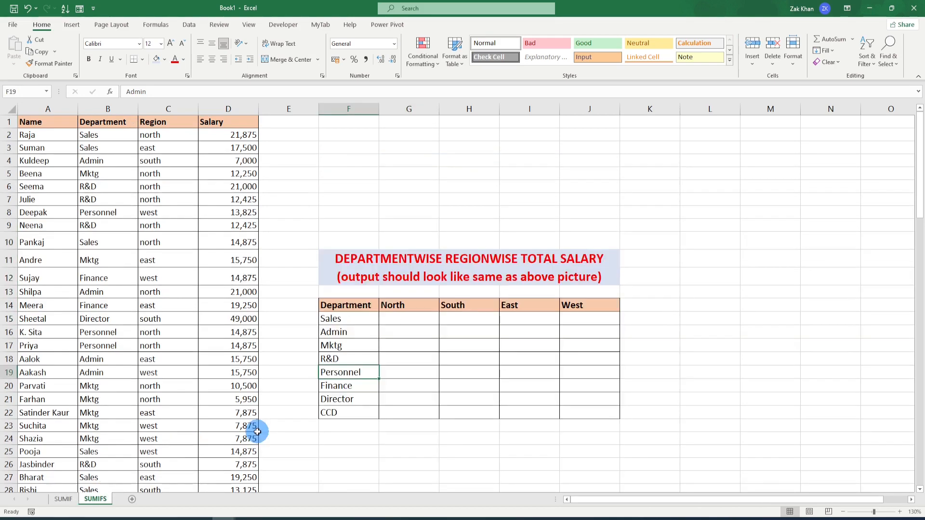
left_click(355, 436)
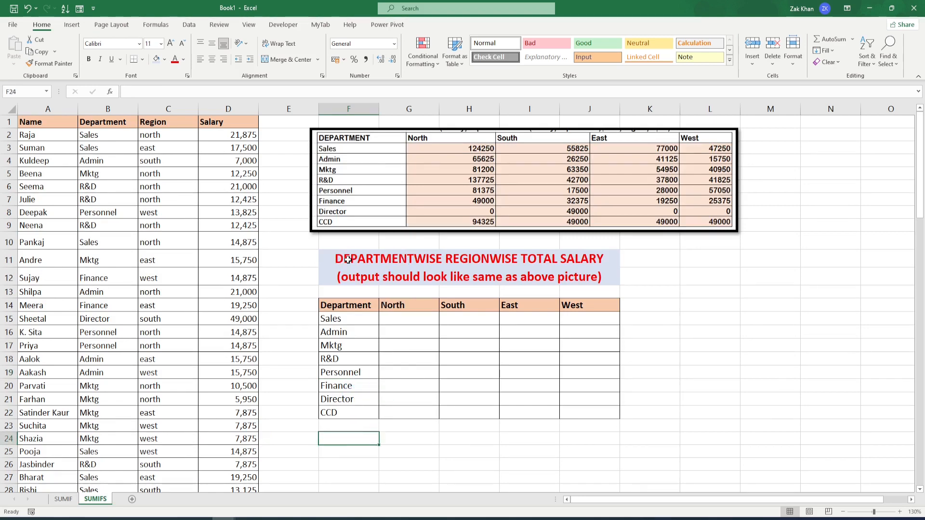
left_click(410, 265)
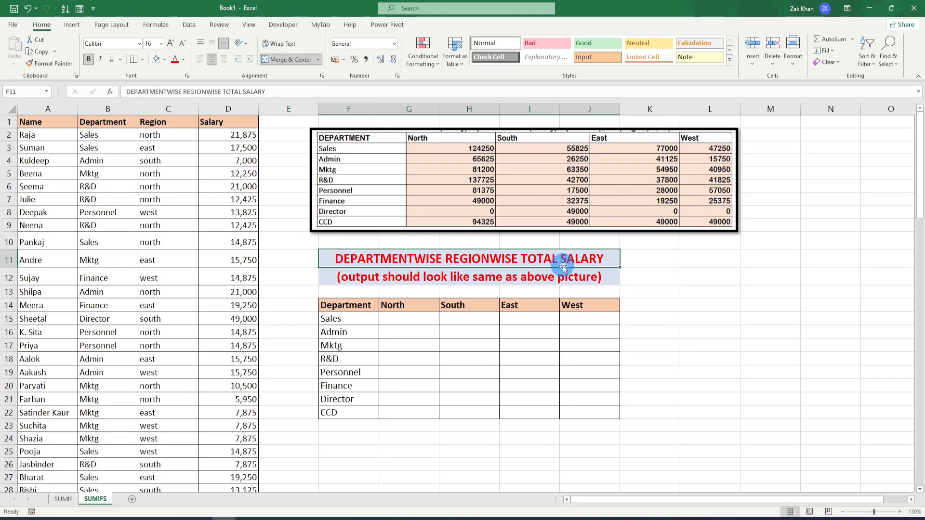
- Shift the reference picture of the expected department and region totals slightly up and to the right
left_click(343, 140)
left_click_drag(343, 141, 348, 138)
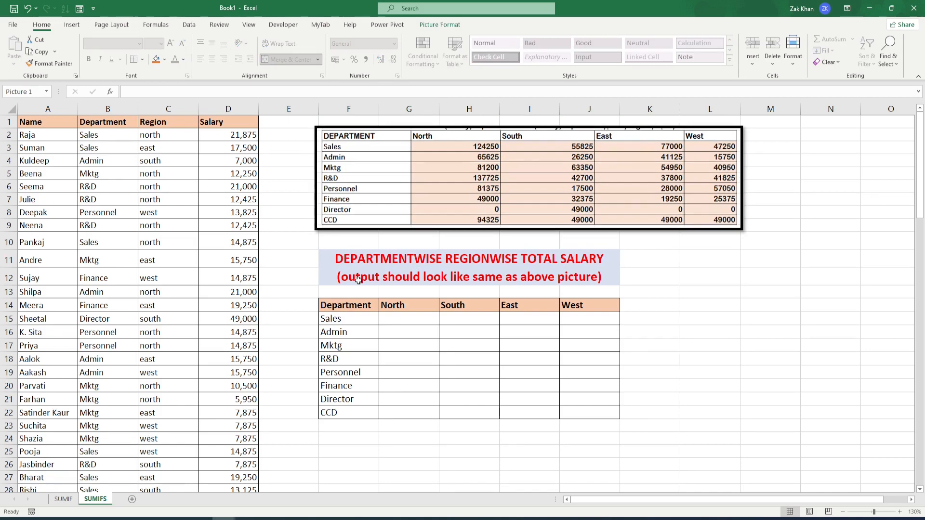
left_click(474, 160)
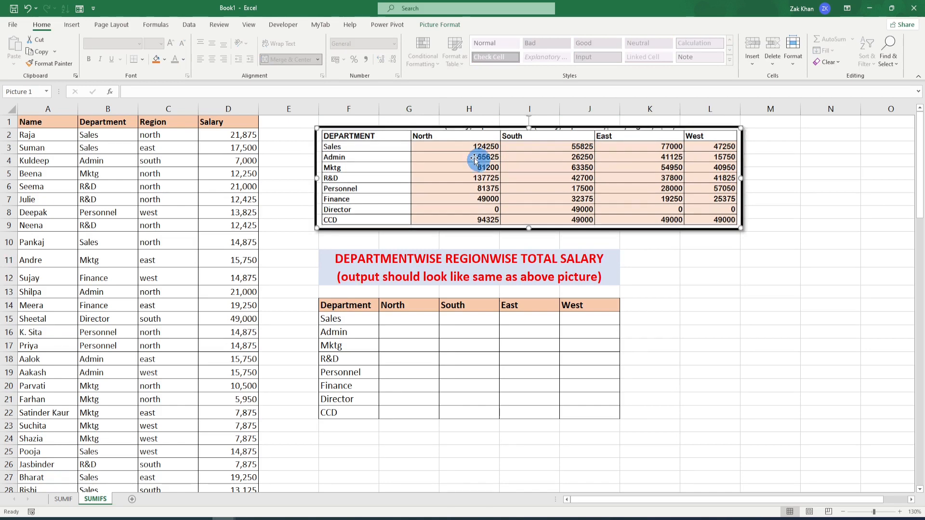
- Start a SUMIFS formula in G15 with the Salary range $D$2:$D$101 as the absolute sum range
left_click(416, 320)
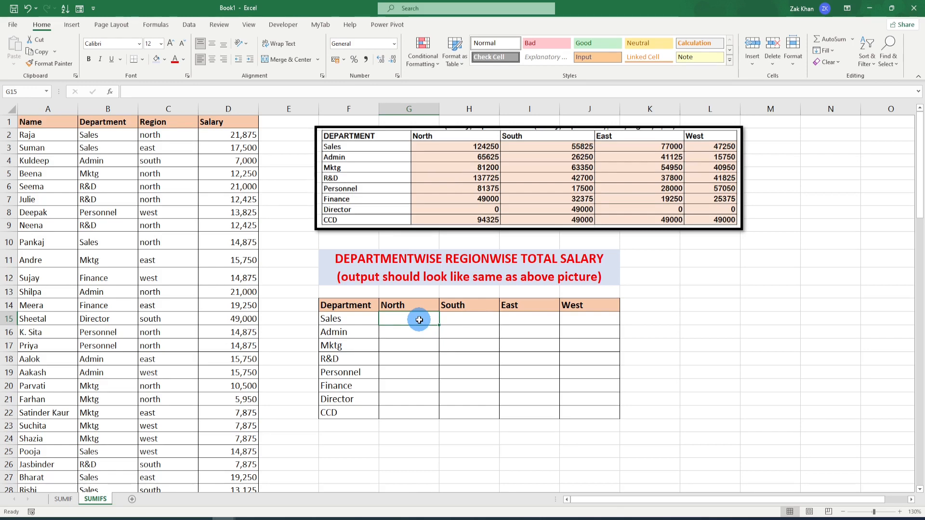
type("=S")
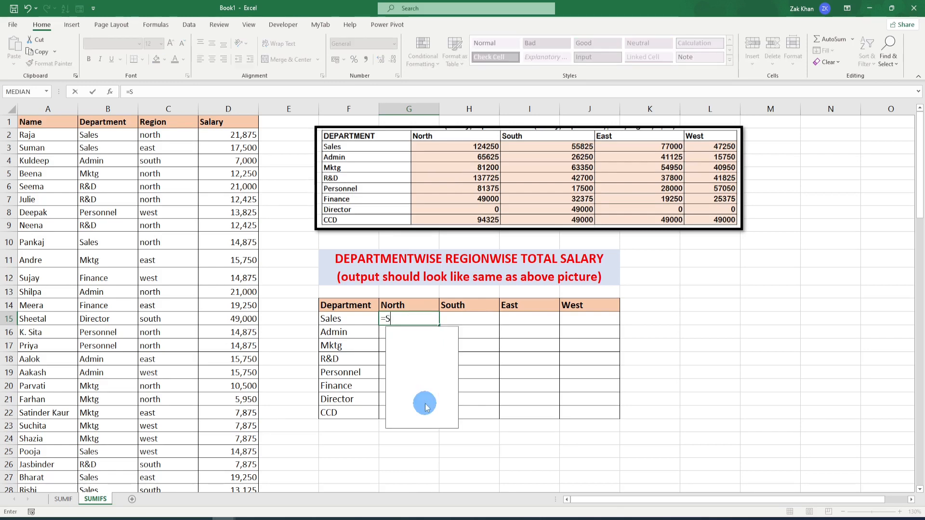
type("umif")
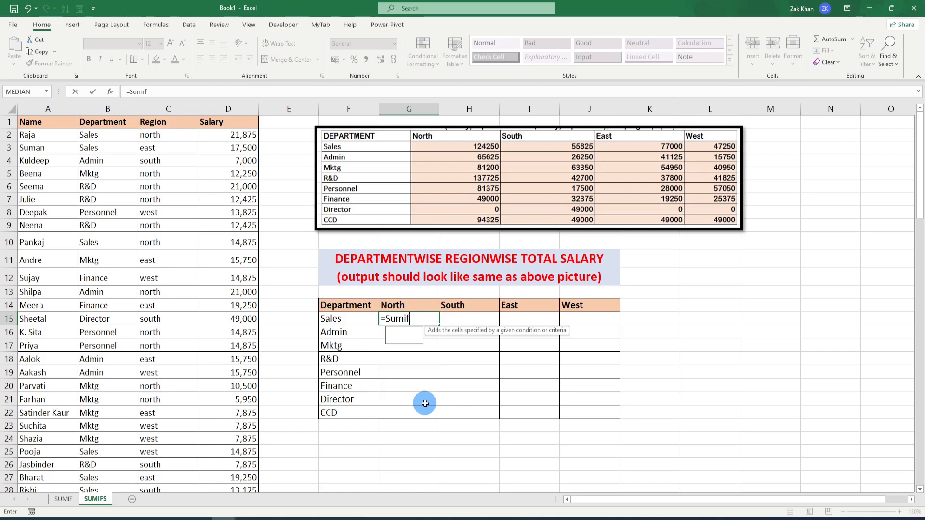
type("s")
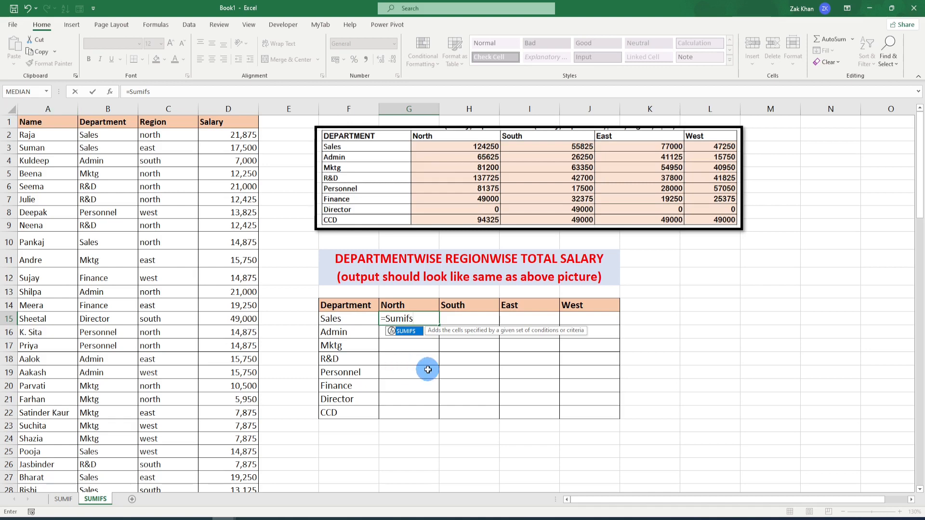
key("Tab")
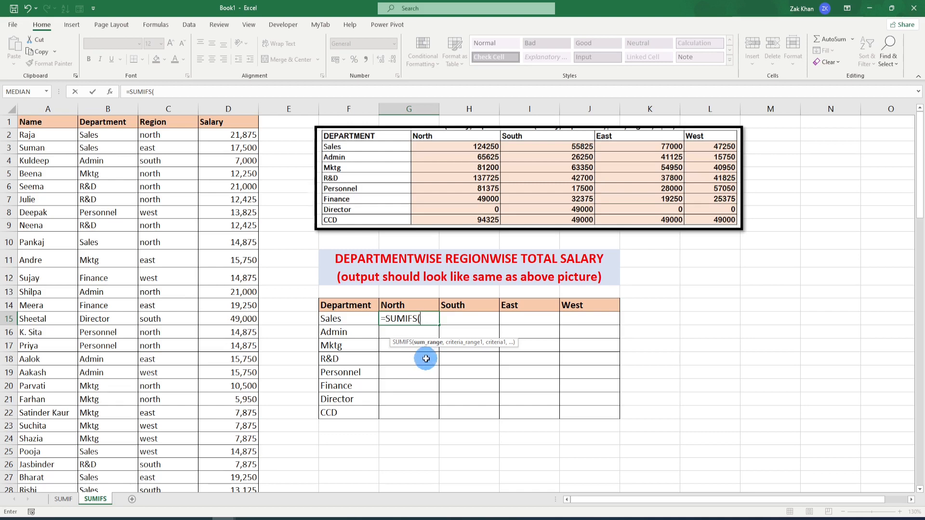
left_click(241, 135)
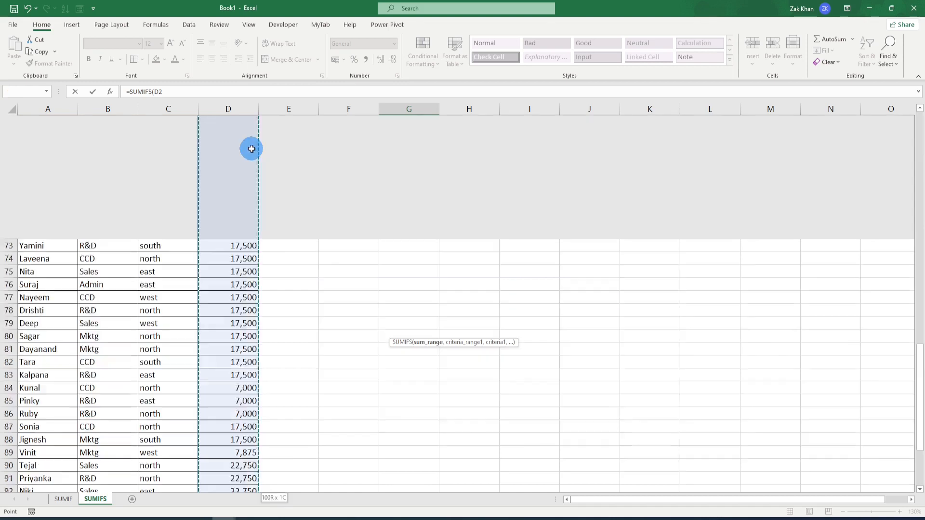
key("ctrl+shift+Down")
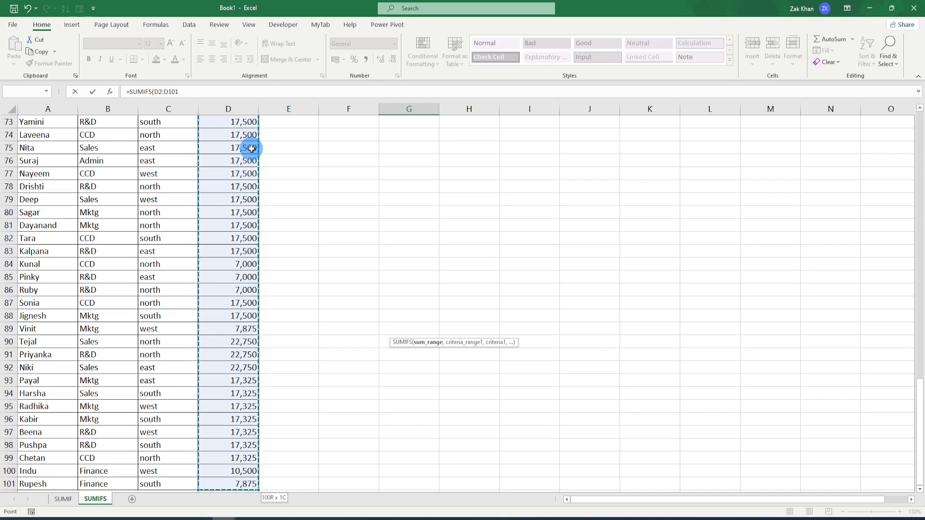
key("ctrl+BackSpace")
key("F4")
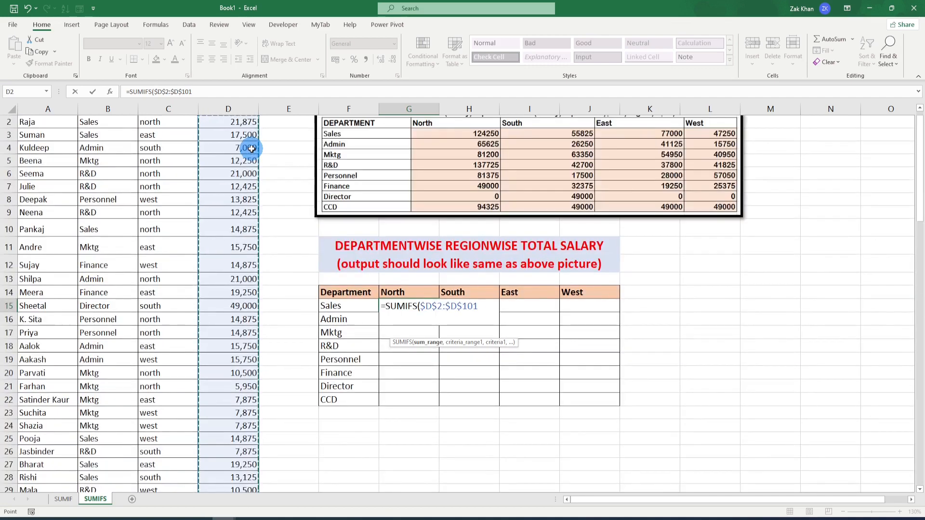
type(",")
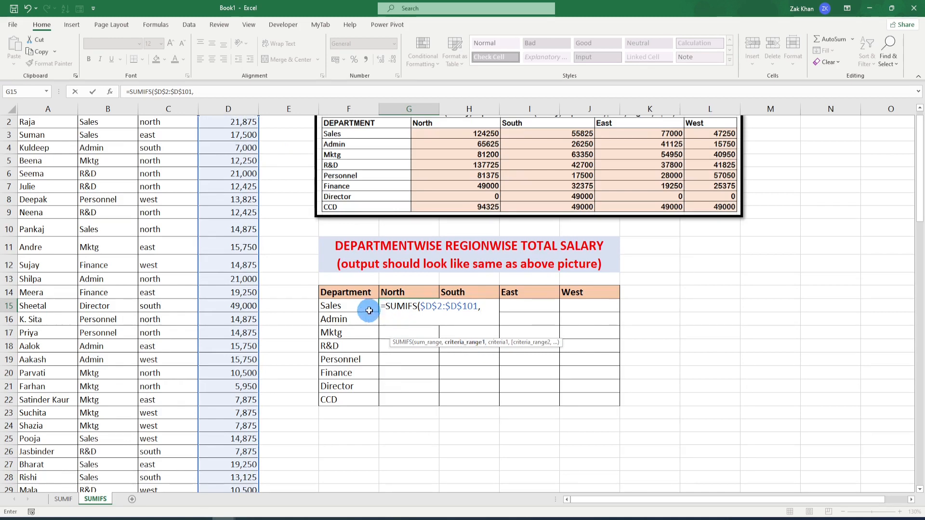
- Add the Department range $B$2:$B$101 to the SUMIFS formula as the absolute first criteria range
scroll(91, 207, "up", 1)
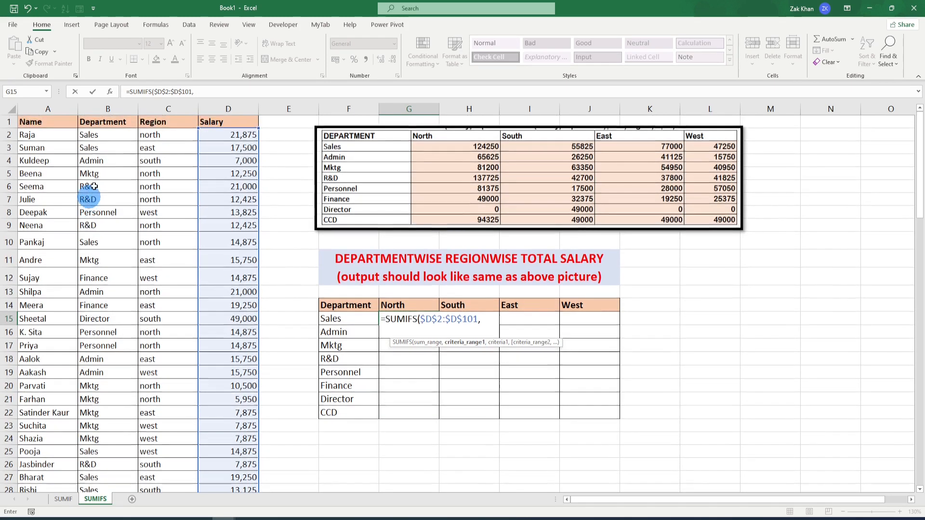
left_click(110, 138)
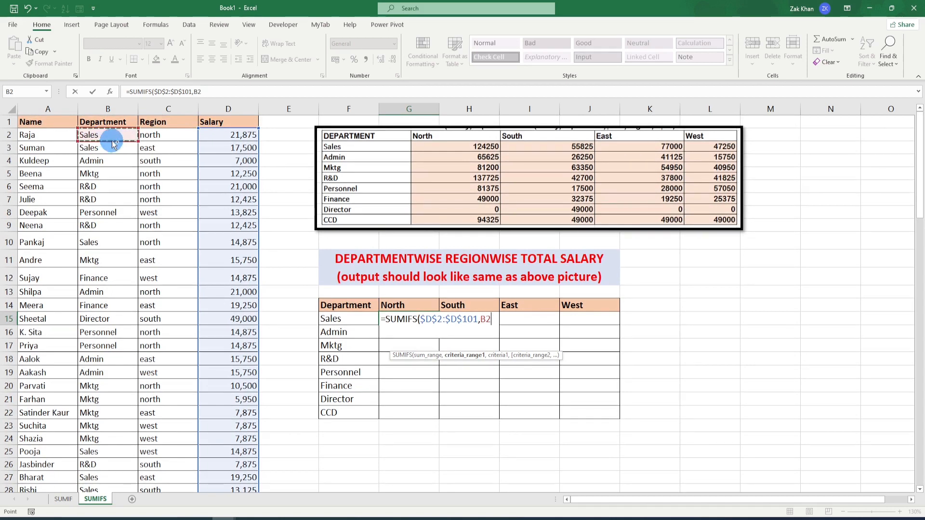
key("ctrl+shift+Down")
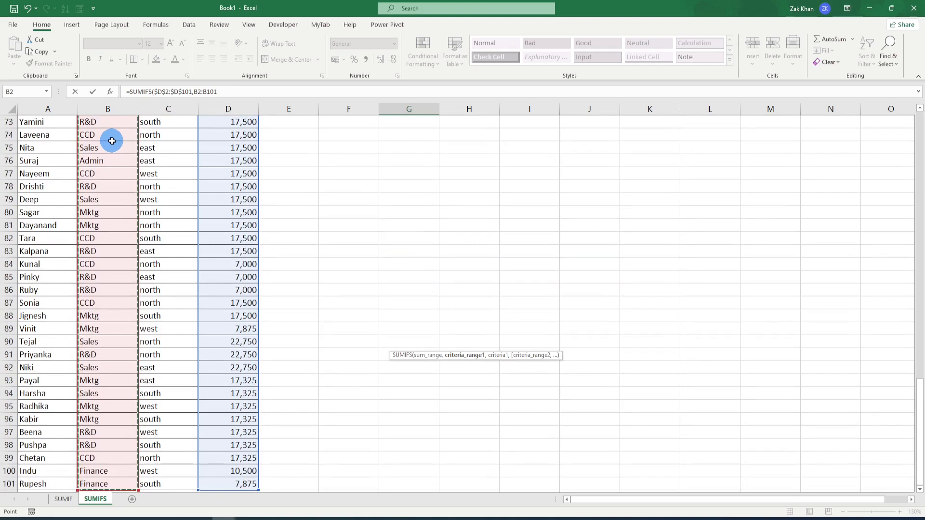
key("ctrl+BackSpace")
key("F4")
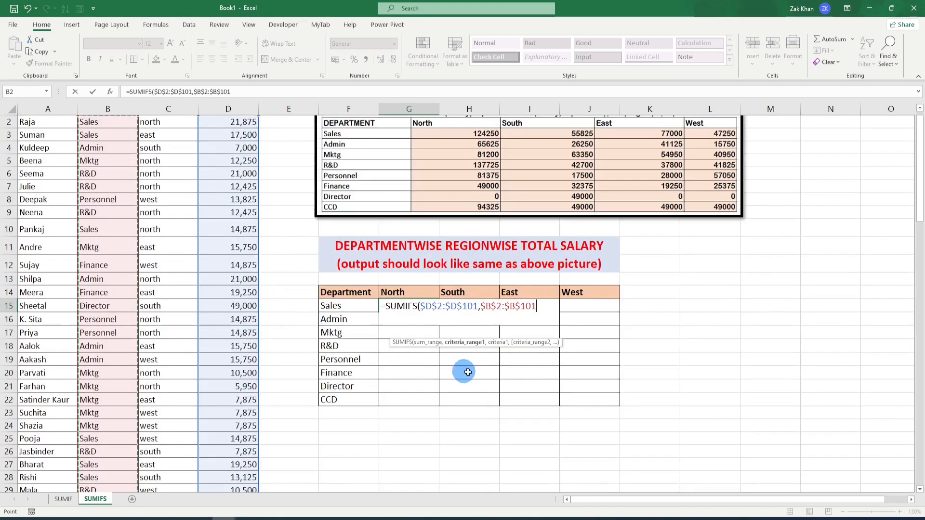
type(",")
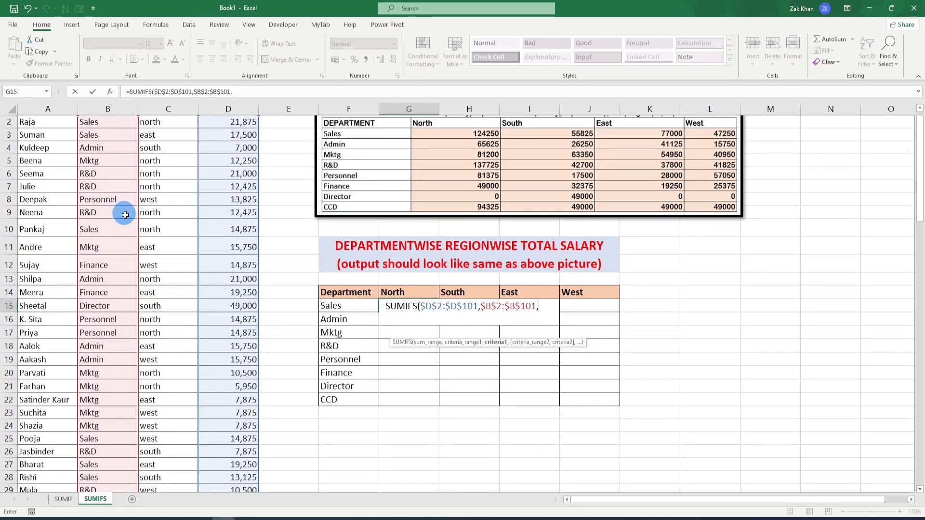
- Use the Sales label in F15 as the first criterion, locking only its column as $F15
scroll(125, 215, "up", 1)
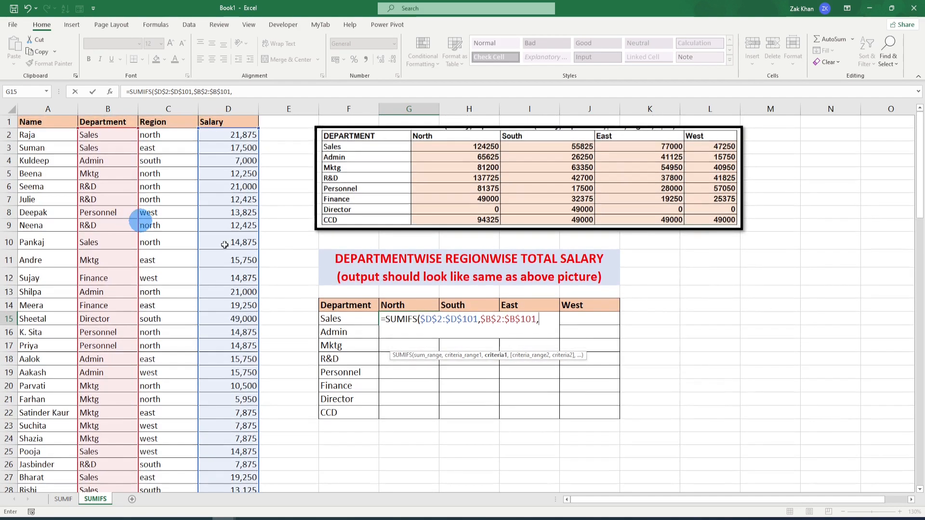
left_click(344, 318)
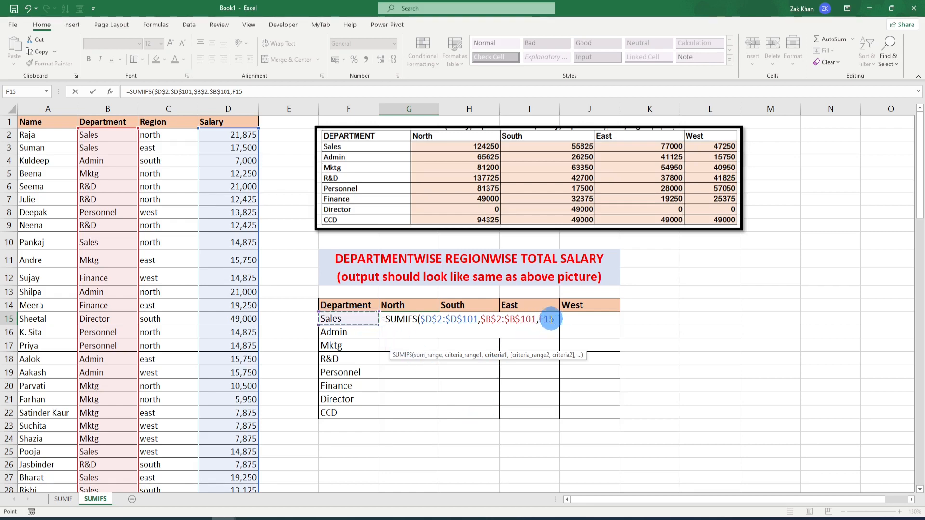
key("F4")
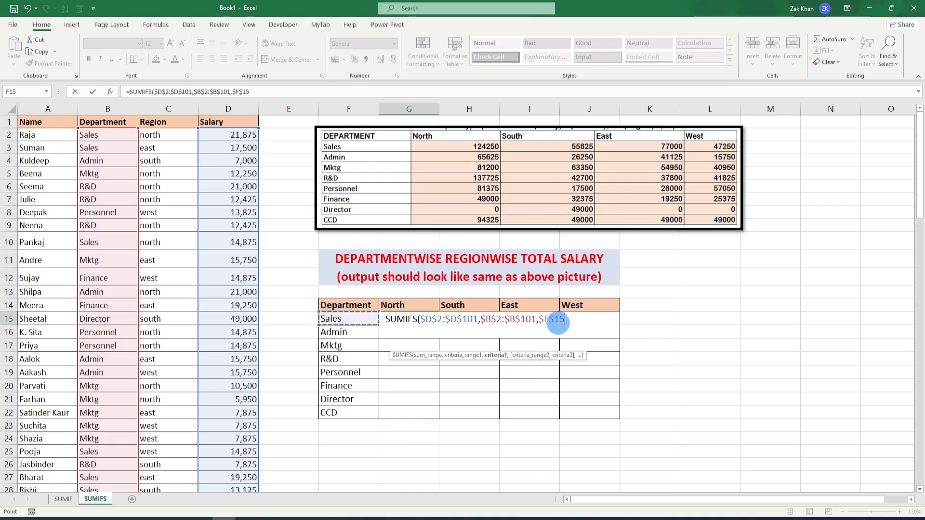
key("F4")
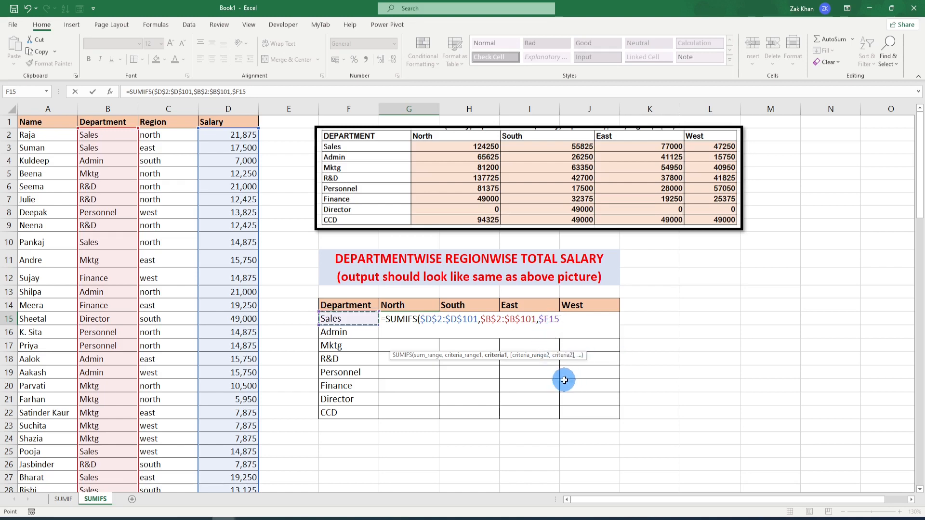
type(",")
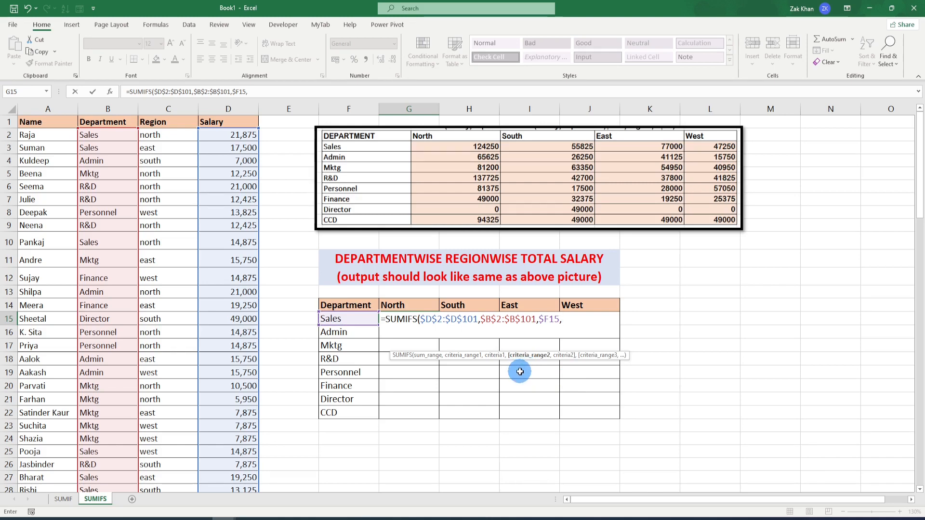
- Add the Region range $C$2:$C$101 to the formula as the absolute second criteria range
left_click(180, 140)
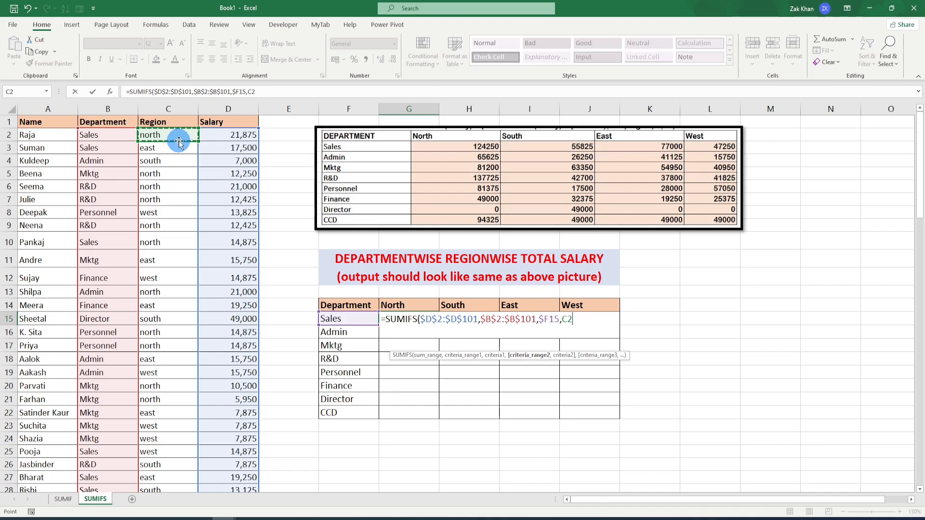
key("ctrl+shift+Down")
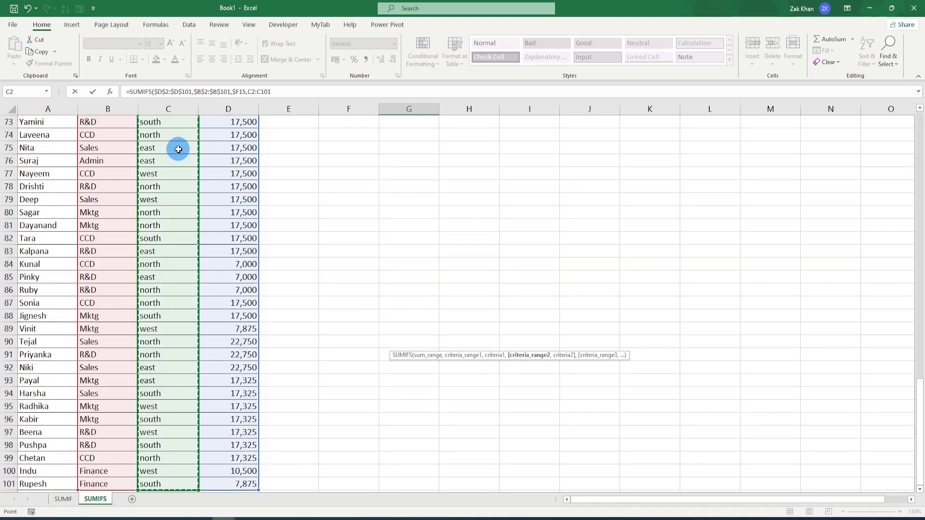
key("F4")
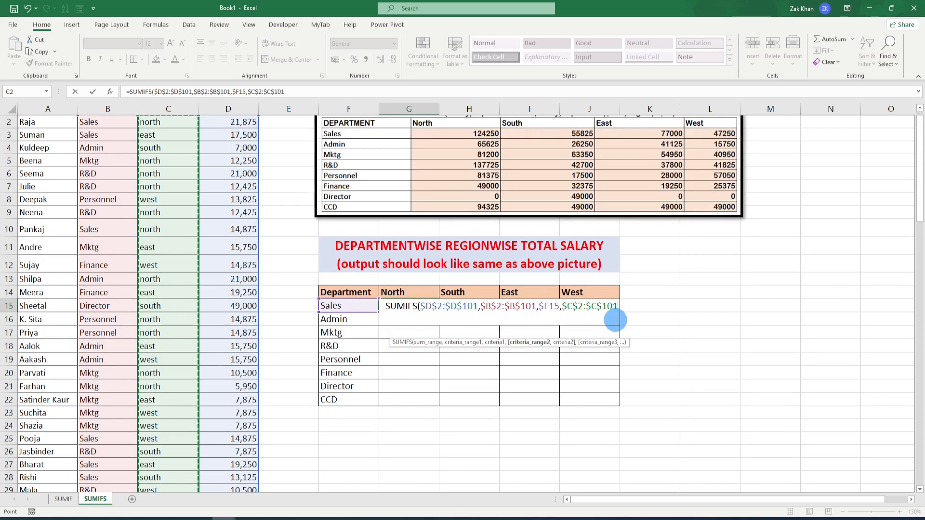
type(",")
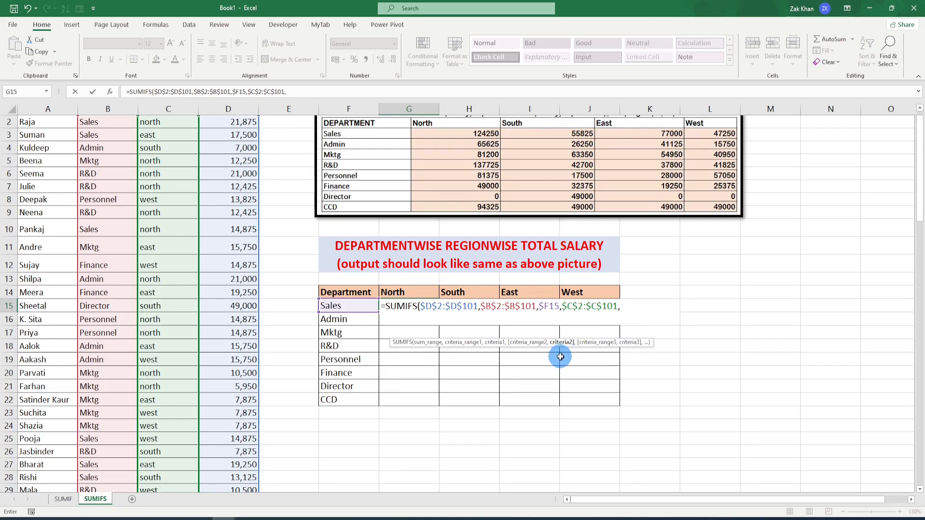
- Use the North header as the second criterion with only its row locked, G$14, and complete the formula
left_click(409, 294)
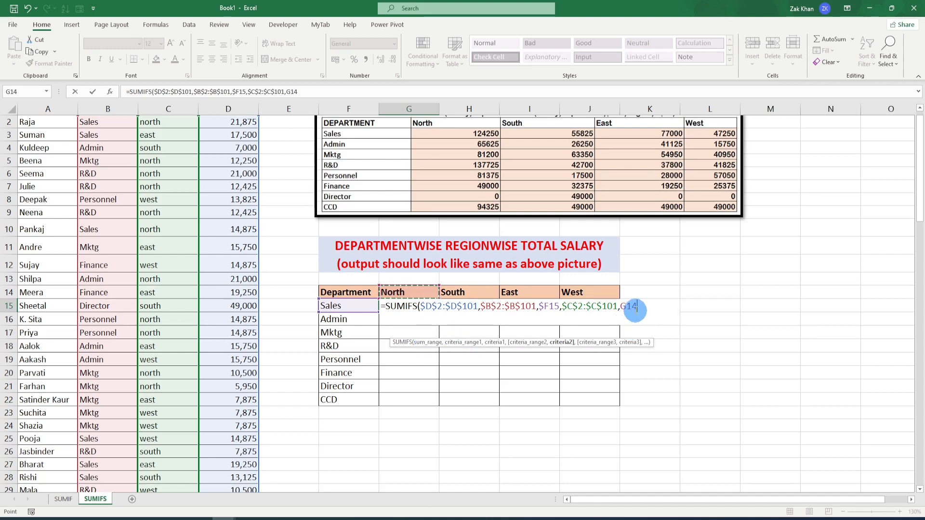
key("F4")
key("F4")
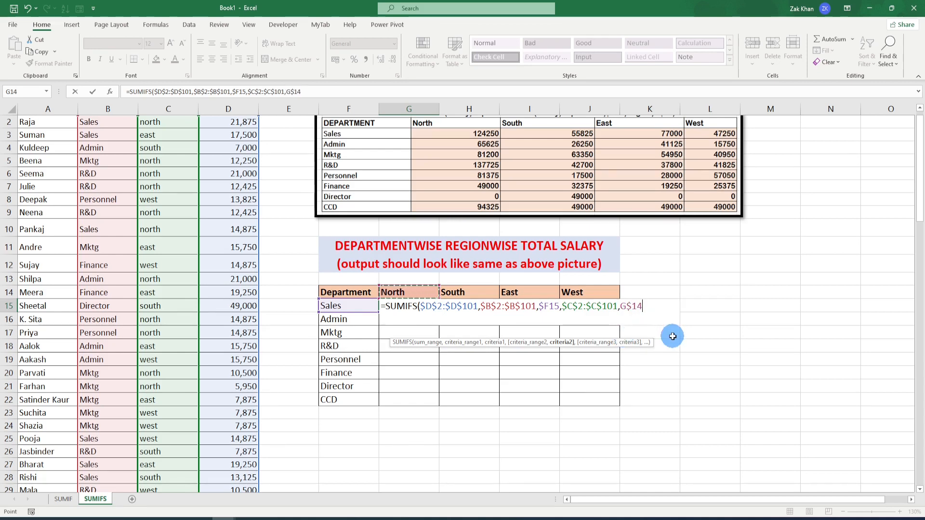
type(")")
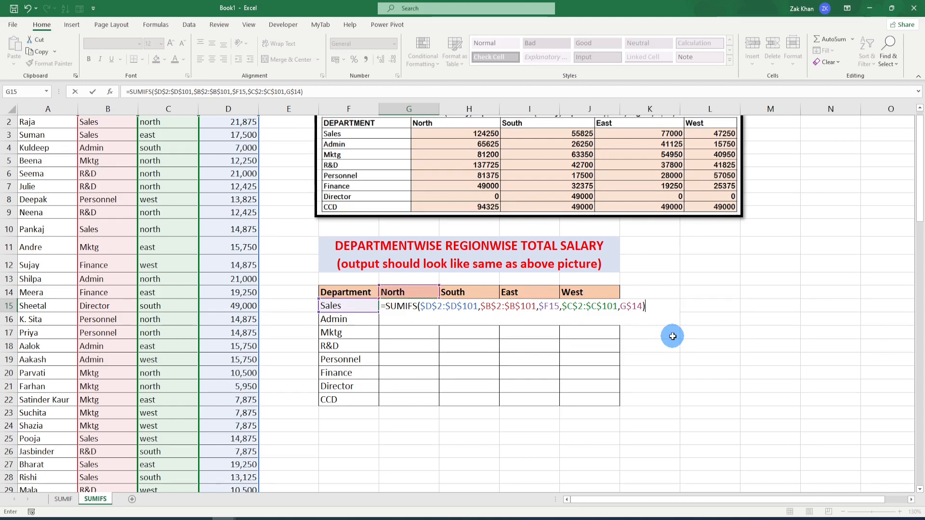
key("Return")
- Fill the G15 formula across to the West column and down through the CCD row
left_click(435, 311)
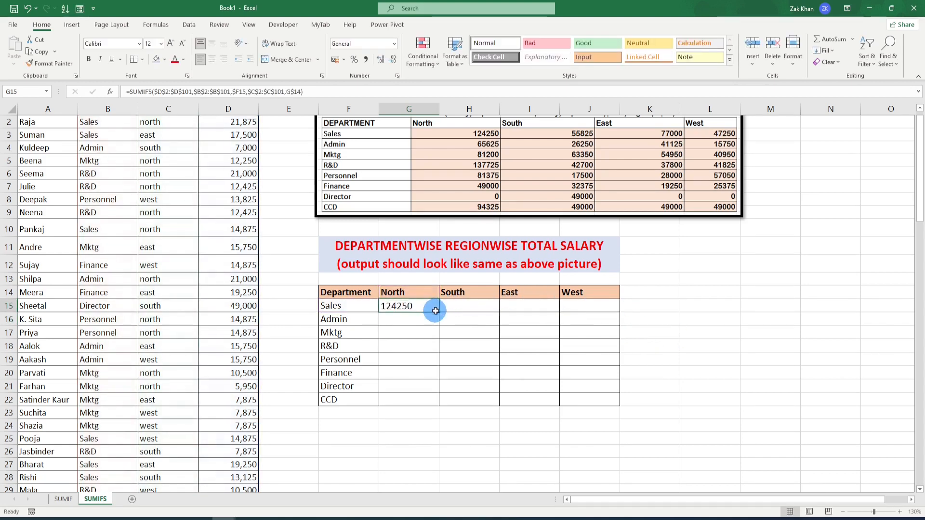
left_click_drag(435, 311, 619, 312)
double_click(620, 313)
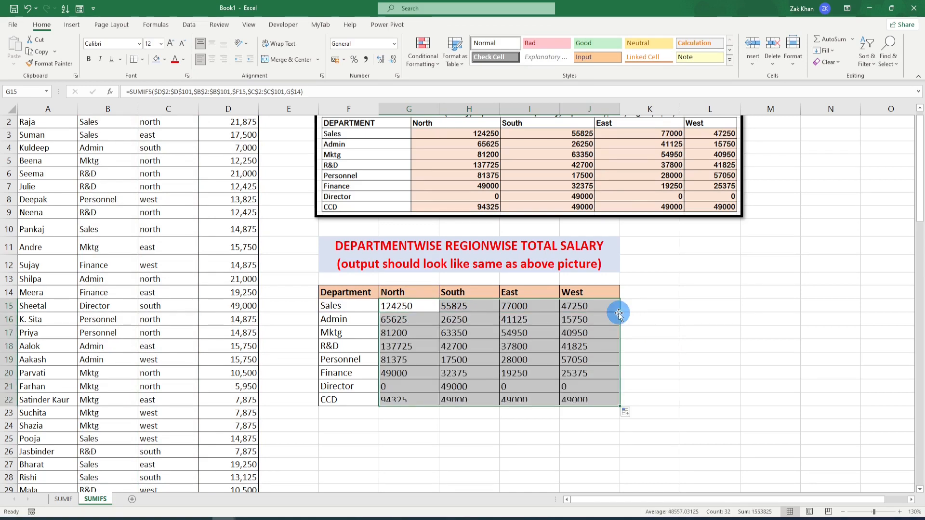
- Compare the calculated Sales and Director totals for each region with the reference picture
scroll(479, 221, "up", 1)
left_click(427, 322)
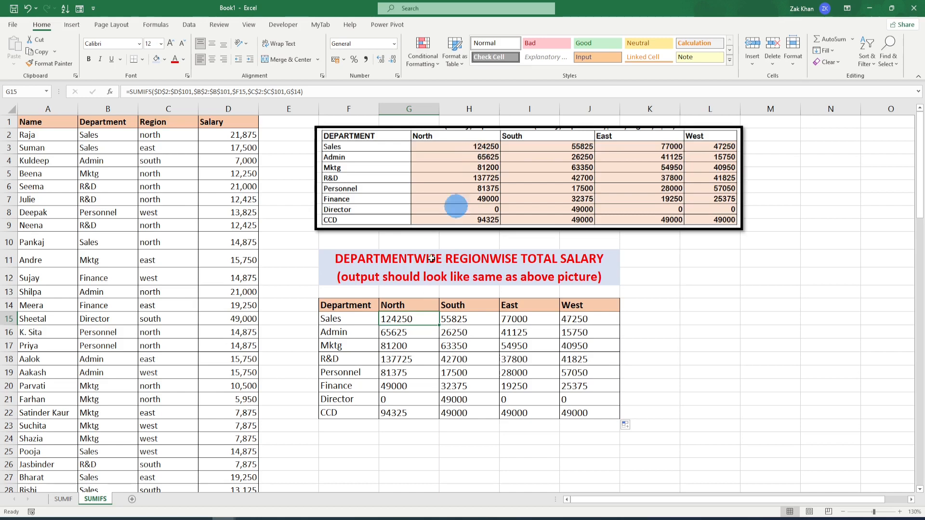
left_click(455, 320)
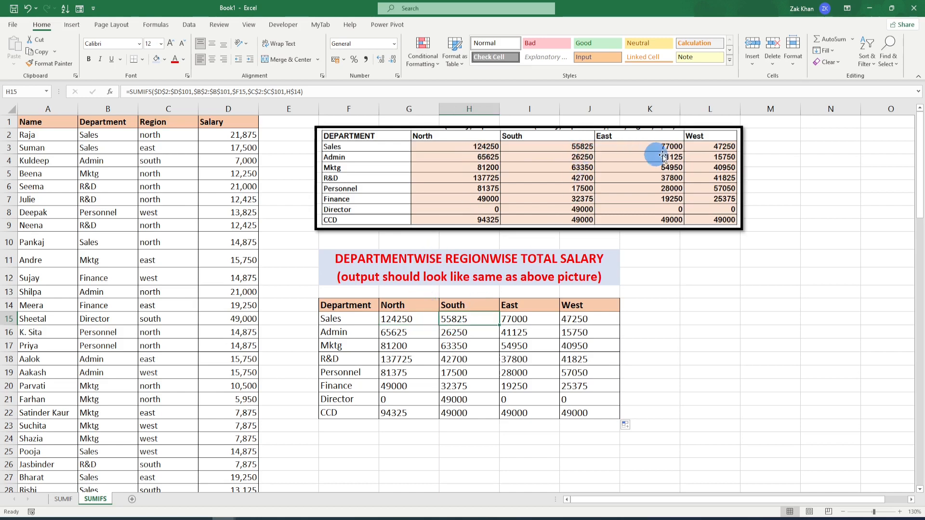
left_click(715, 212)
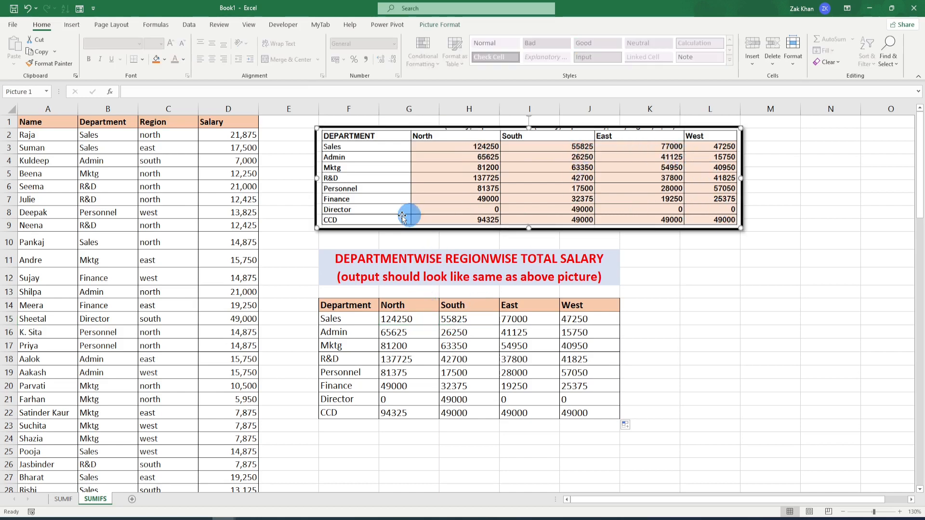
left_click(574, 396)
left_click(400, 399)
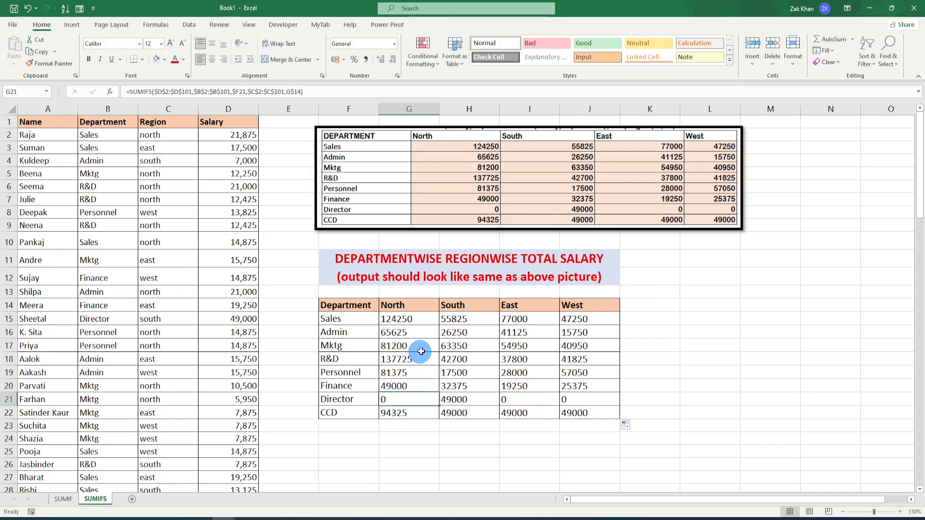